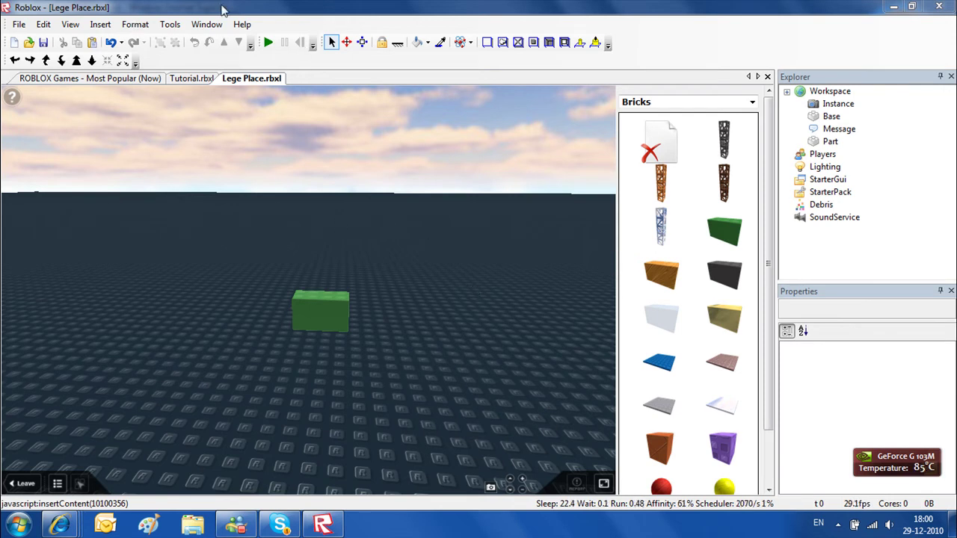
- Insert a Dialog object into the selected green brick
left_click(340, 329)
scroll(341, 333, "up", 2)
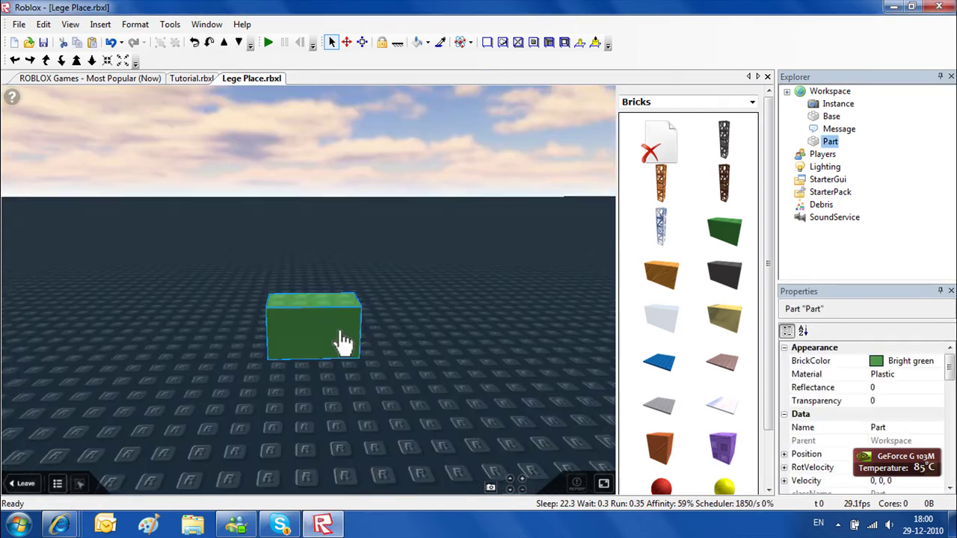
scroll(341, 342, "down", 2)
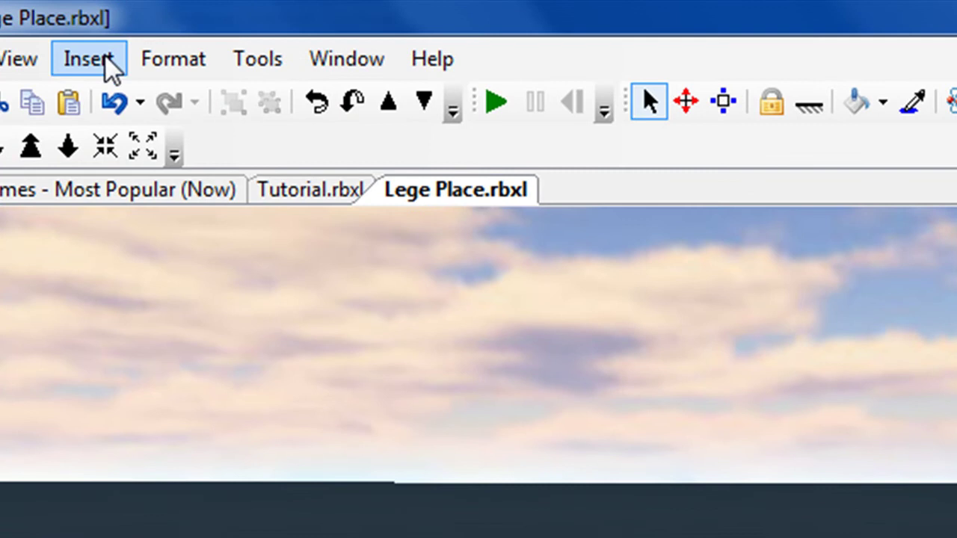
left_click(103, 59)
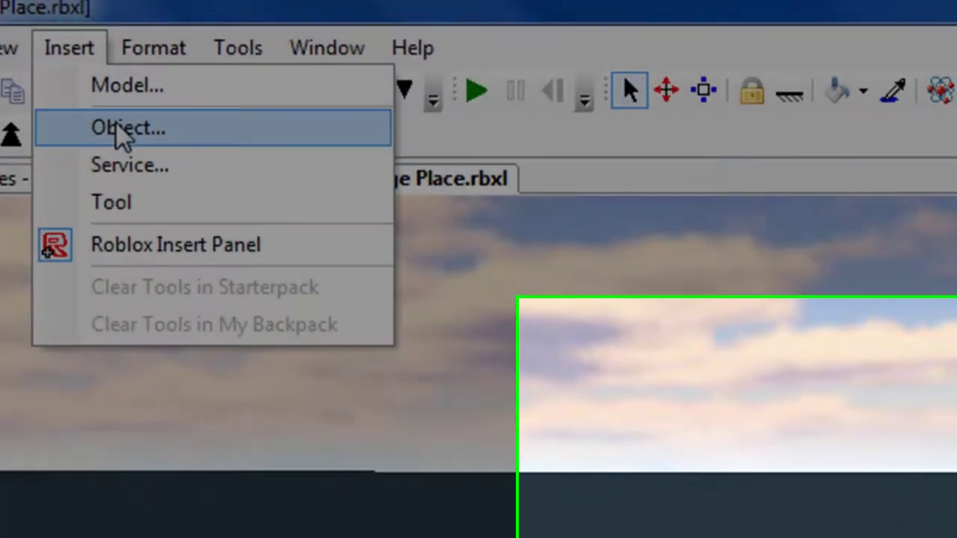
left_click(131, 138)
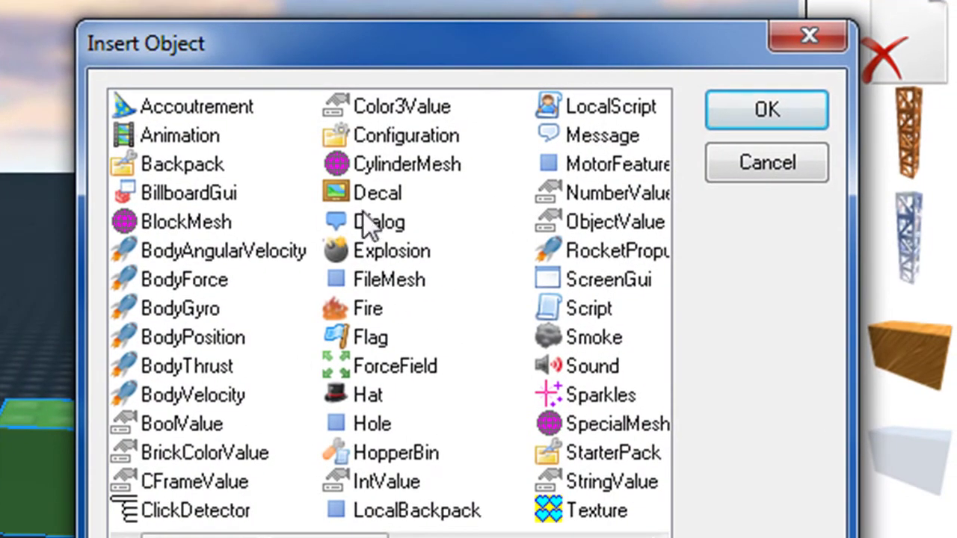
double_click(367, 219)
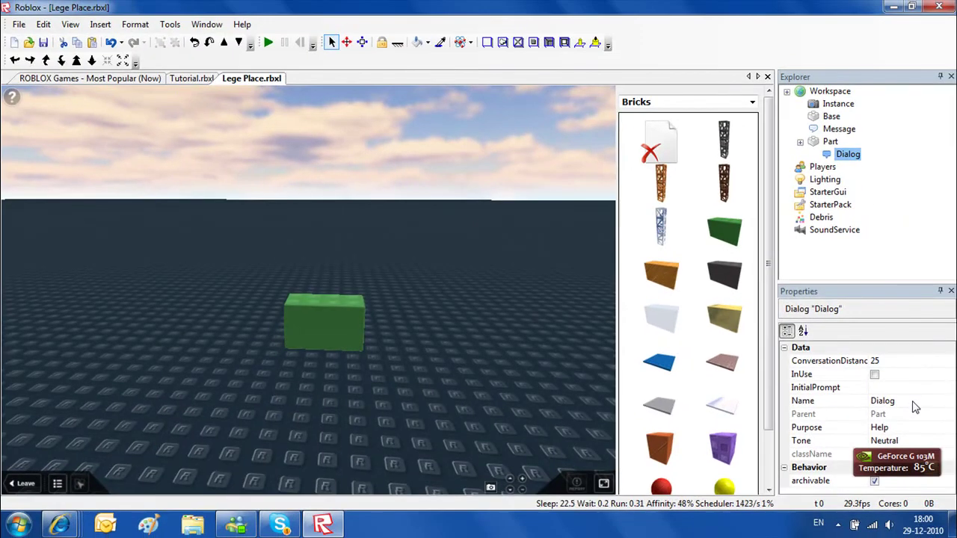
- Set the Dialog's InitialPrompt to 'Hi. Welcome to this tutorial.'
left_click(902, 384)
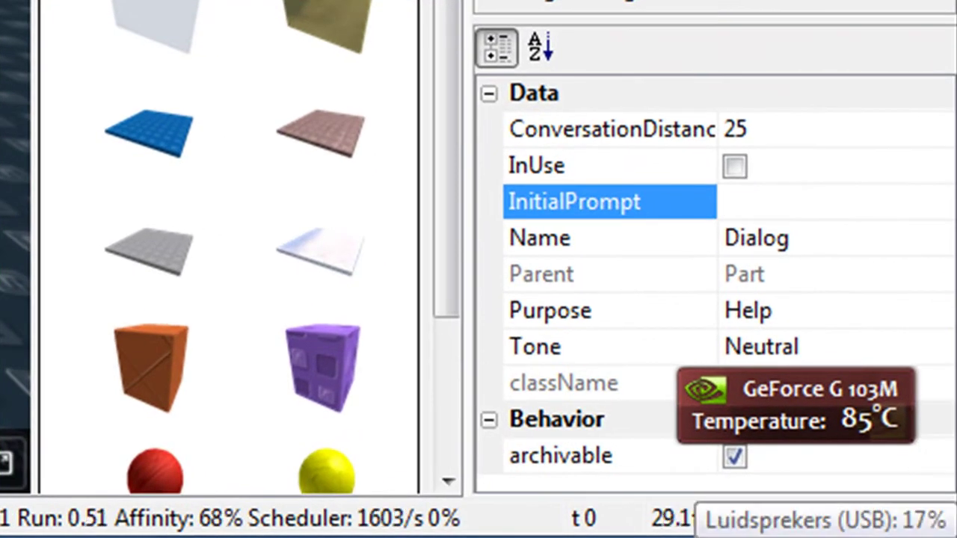
type("Hi. Welcko")
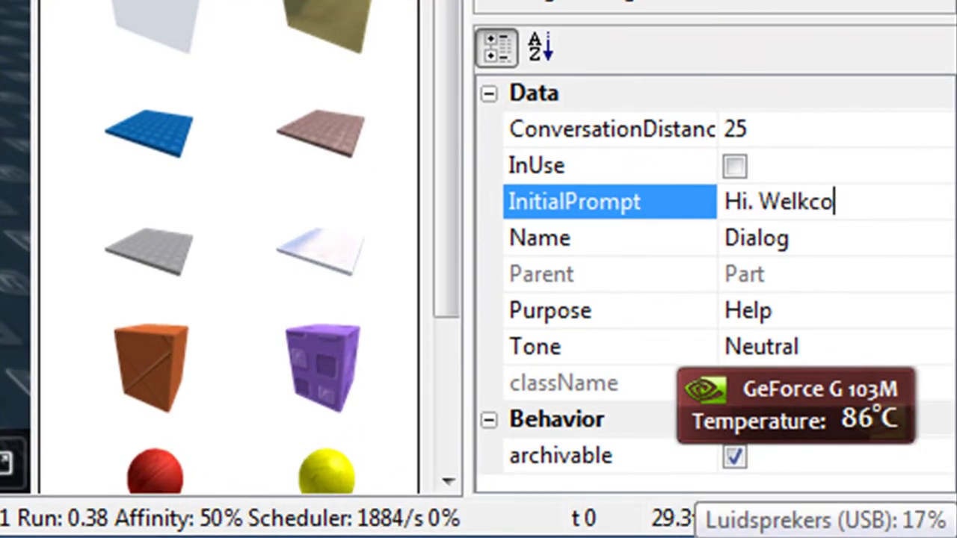
key("BackSpace")
key("BackSpace")
type("ome to this ")
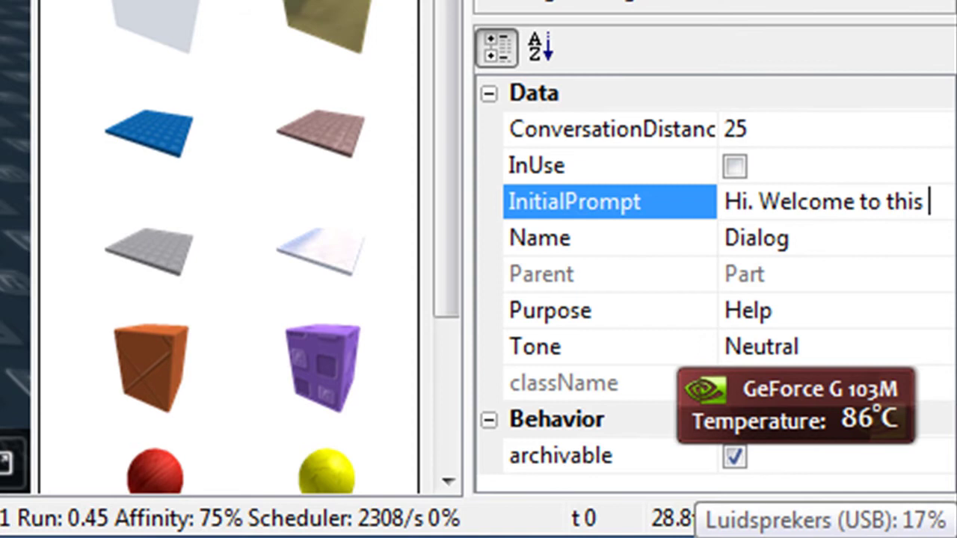
type("tutor")
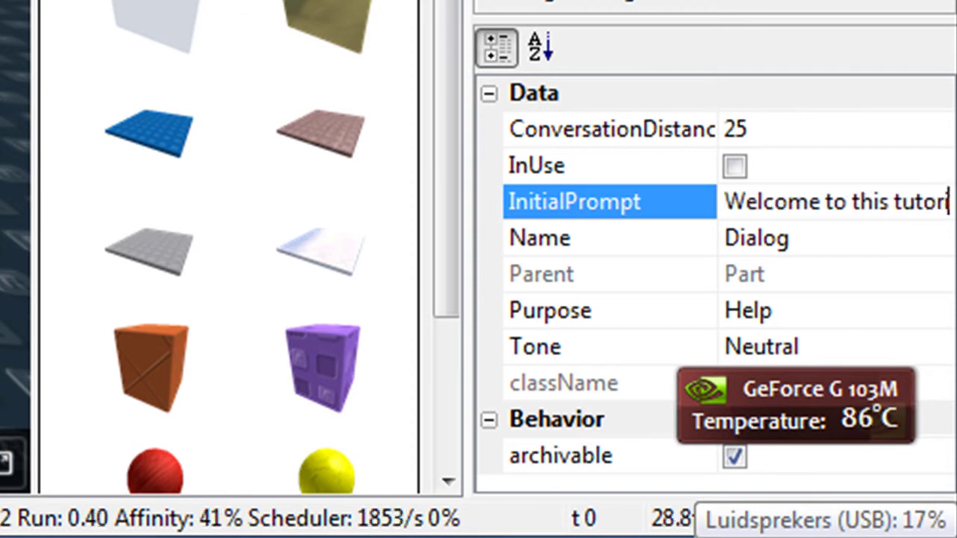
type("ial.")
key("Return")
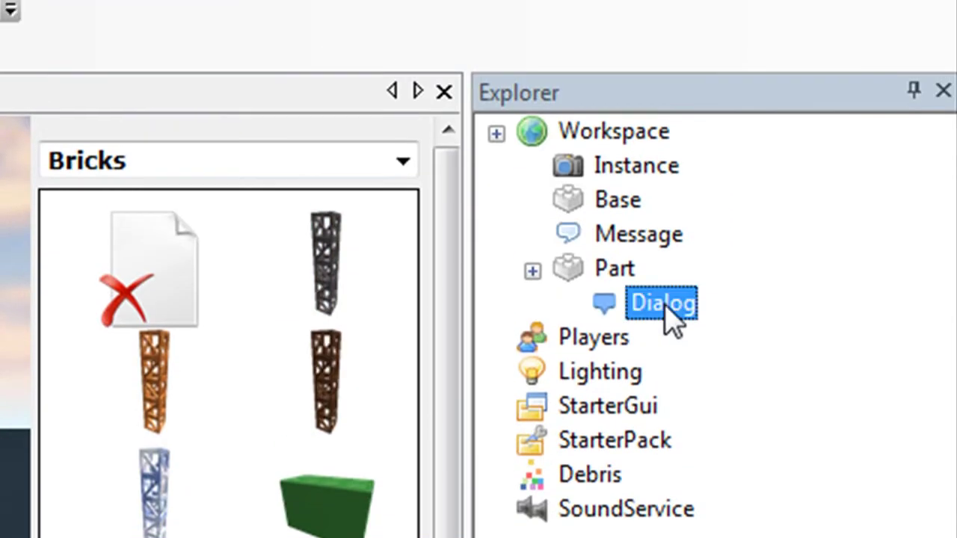
- Add a DialogChoice under the Dialog and name it Choice1
left_click(673, 321)
left_click(633, 307)
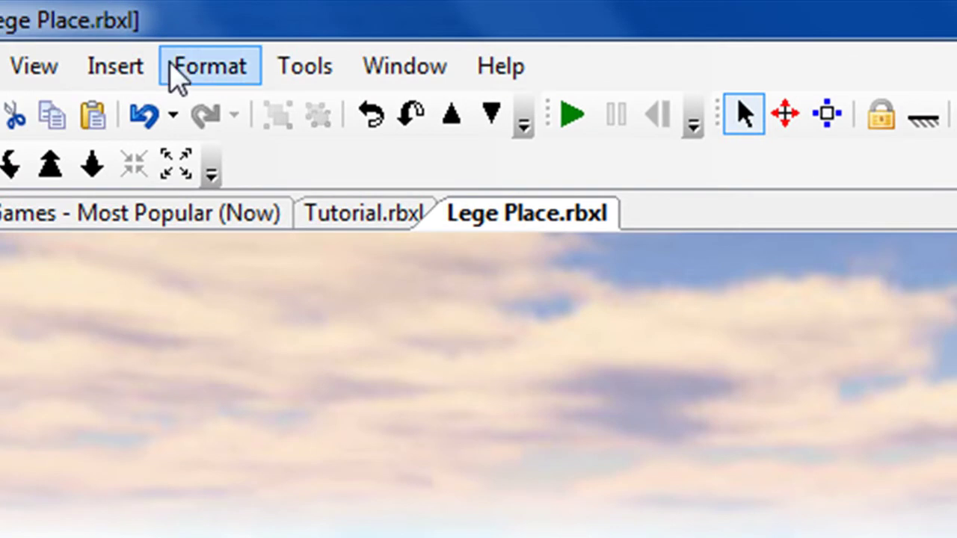
left_click(120, 69)
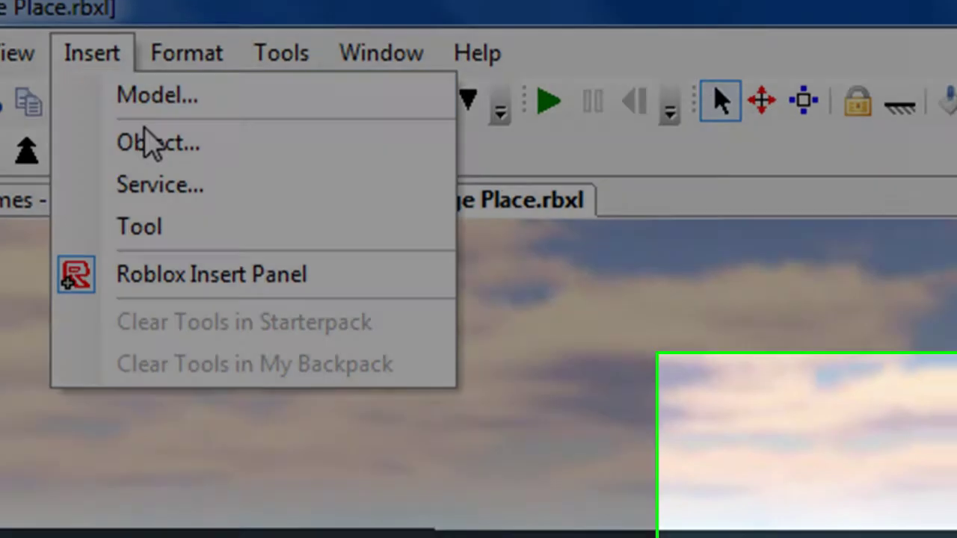
left_click(175, 154)
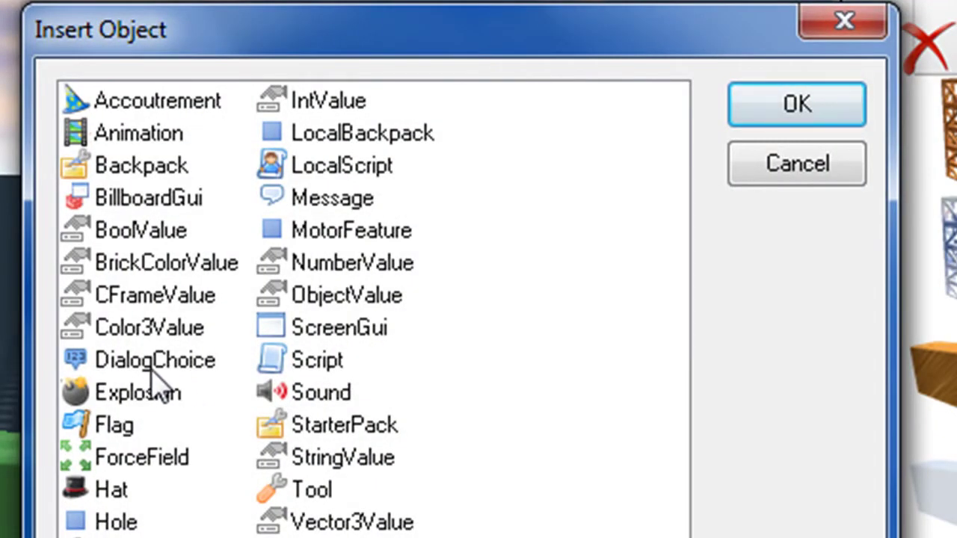
left_click(153, 361)
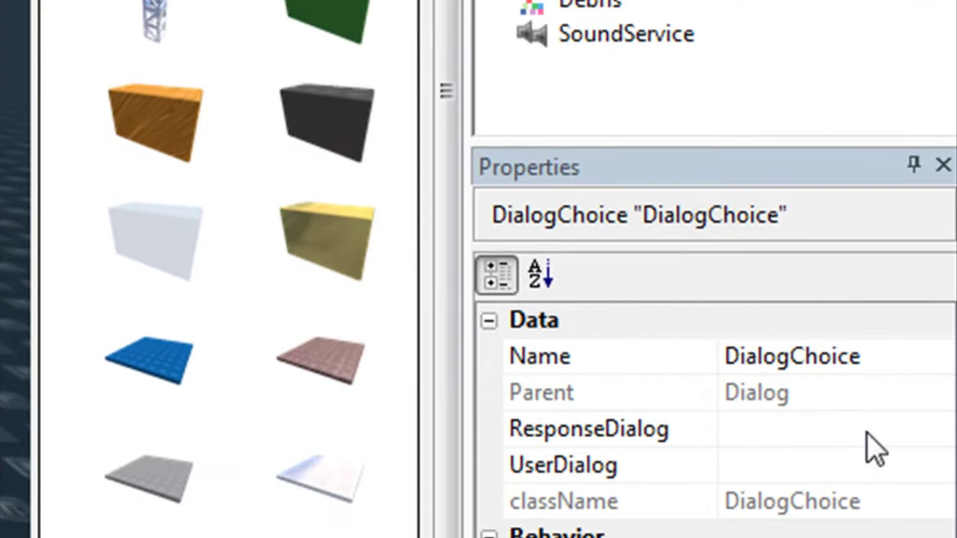
left_click(865, 358)
key("BackSpace")
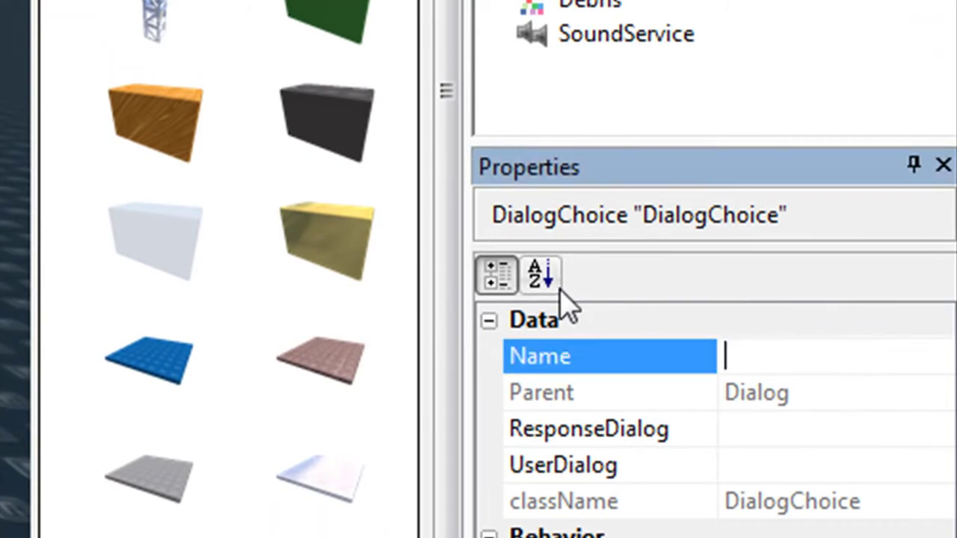
type("Choice1")
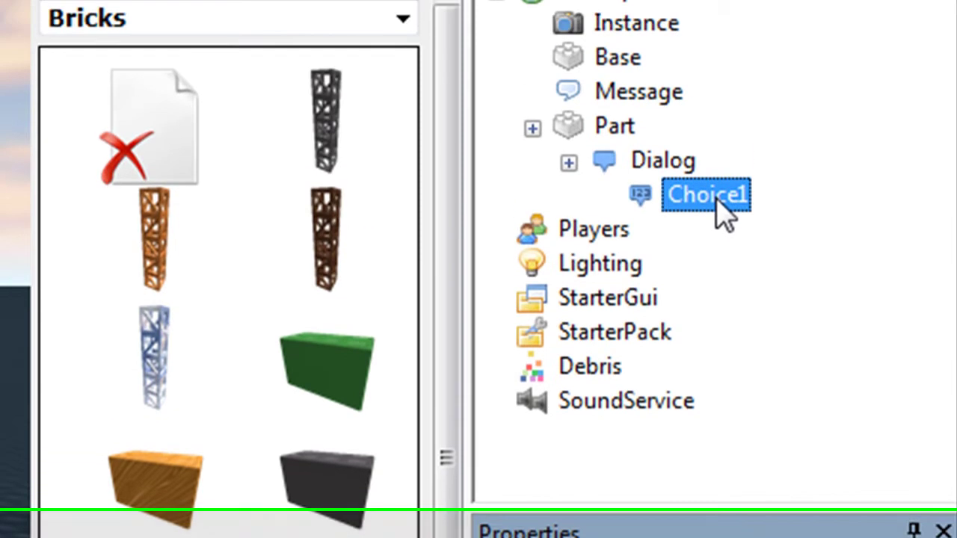
- Paste two copies of Choice1 into the Dialog, renaming them Choice2 and Choice3
right_click(695, 232)
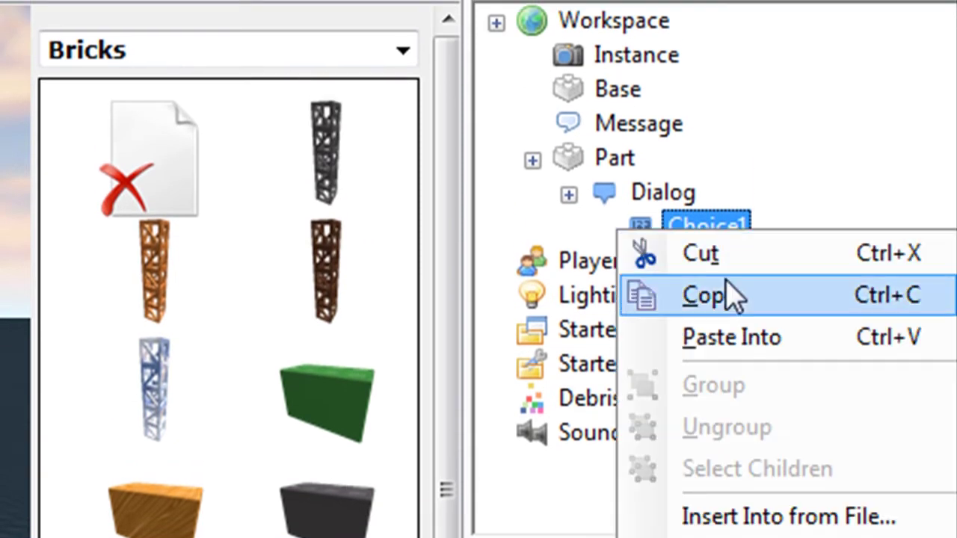
left_click(667, 288)
right_click(660, 196)
left_click(710, 305)
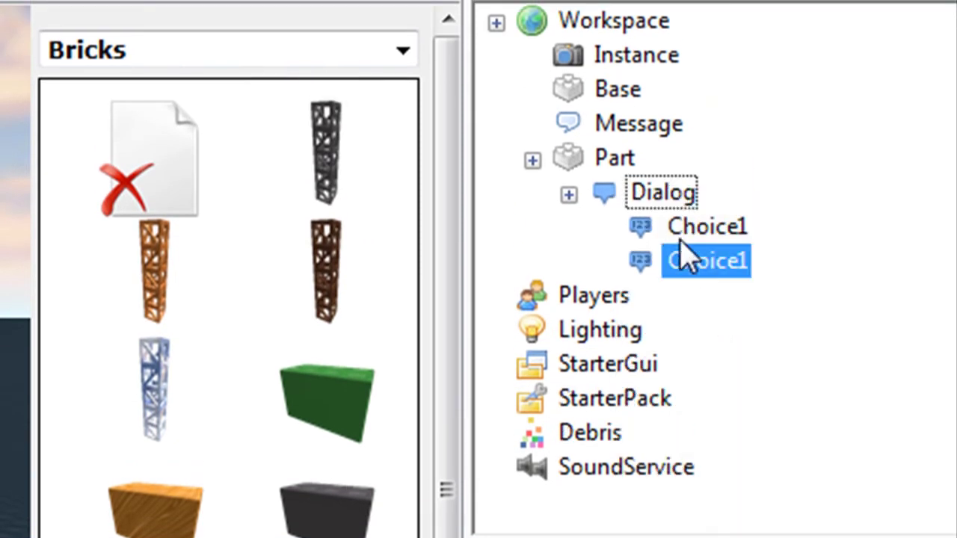
right_click(660, 196)
left_click(743, 288)
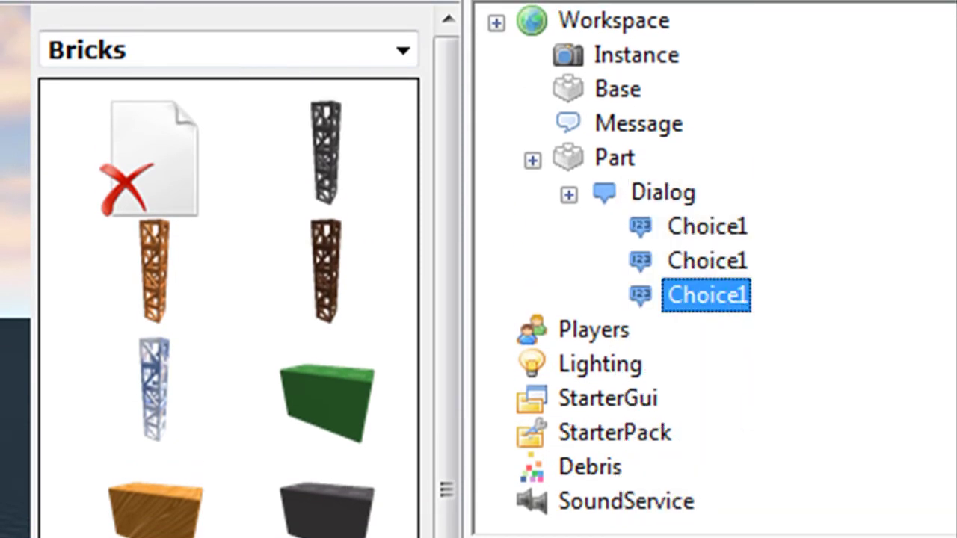
left_click(706, 260)
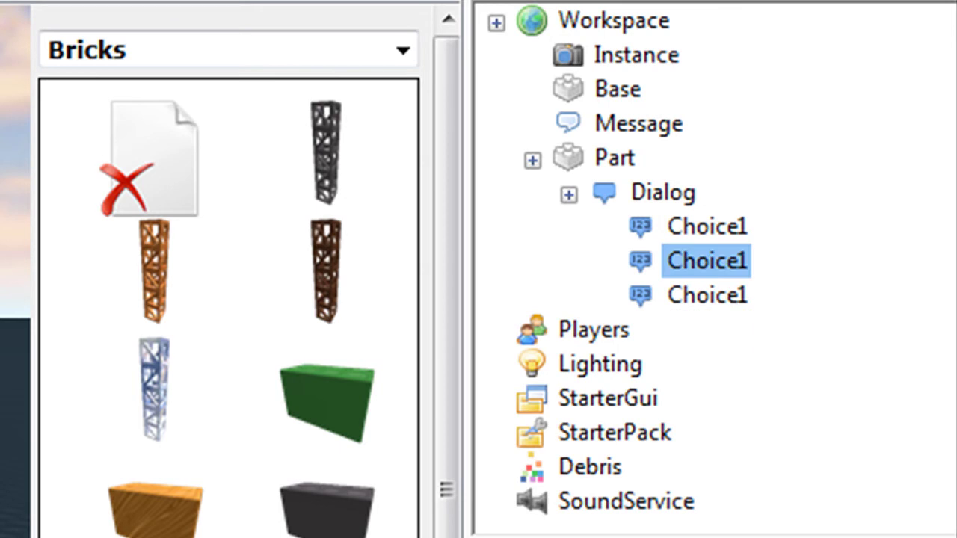
key("Return")
left_click(742, 308)
type("3")
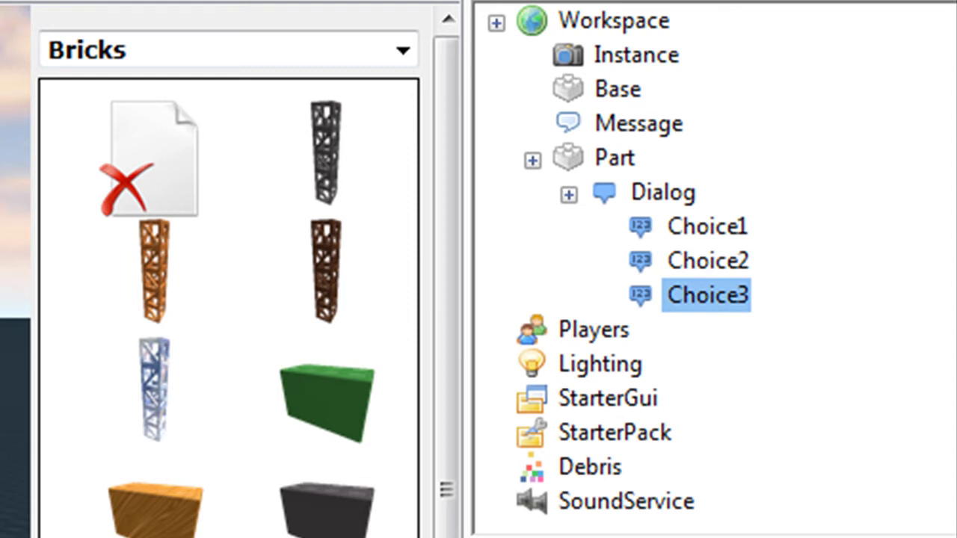
- Set Choice1's UserDialog to 'What is this tutorial about?'
left_click(706, 226)
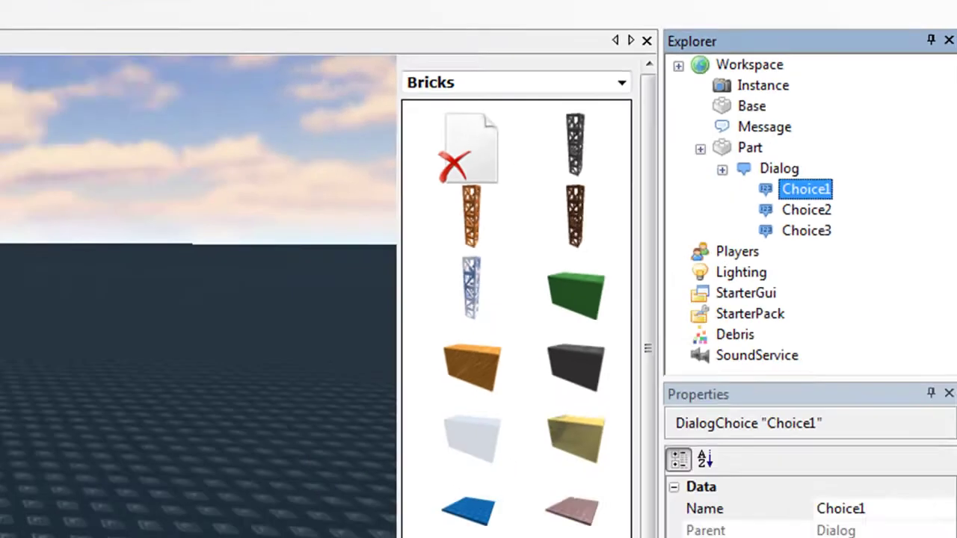
left_click(814, 401)
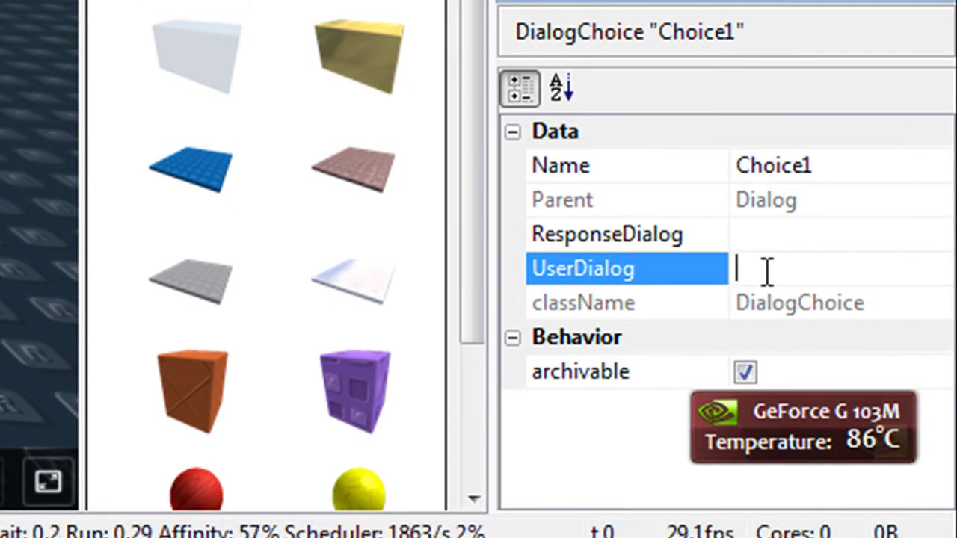
left_click(849, 244)
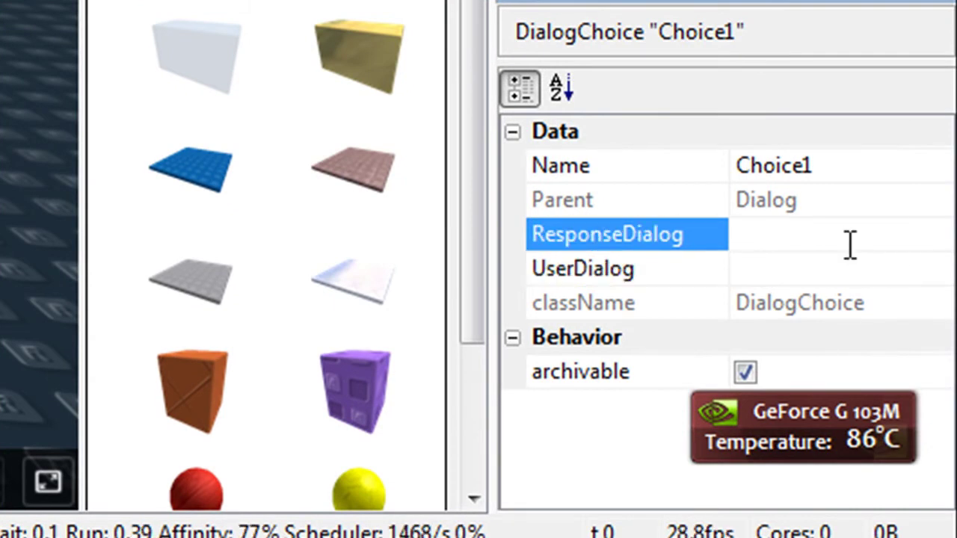
left_click(780, 271)
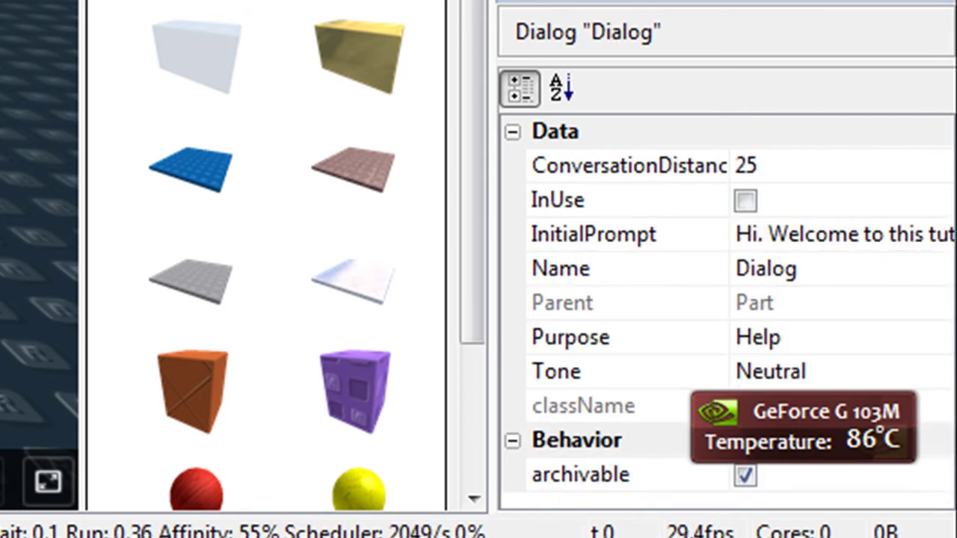
left_click(756, 236)
left_click(756, 261)
type("Wha")
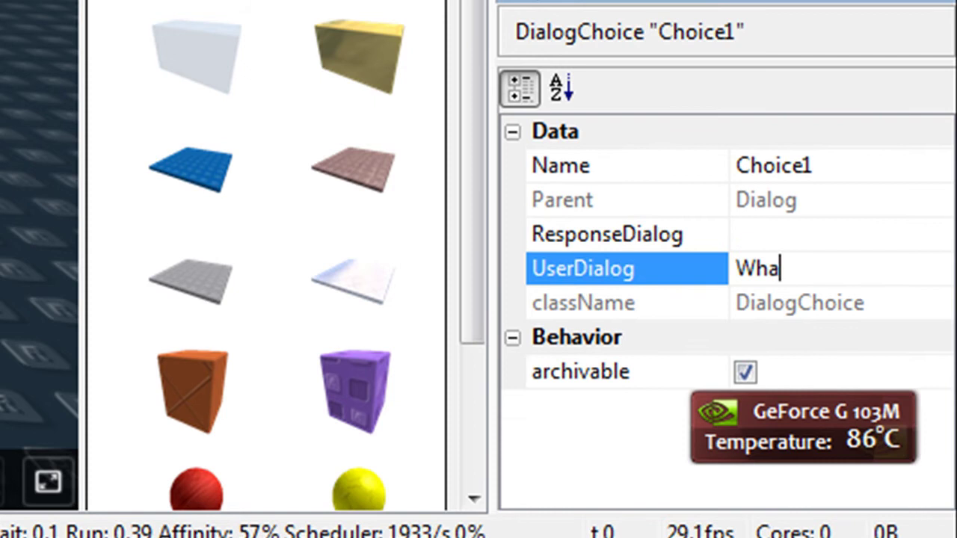
type("t is tj")
key("BackSpace")
type("his ")
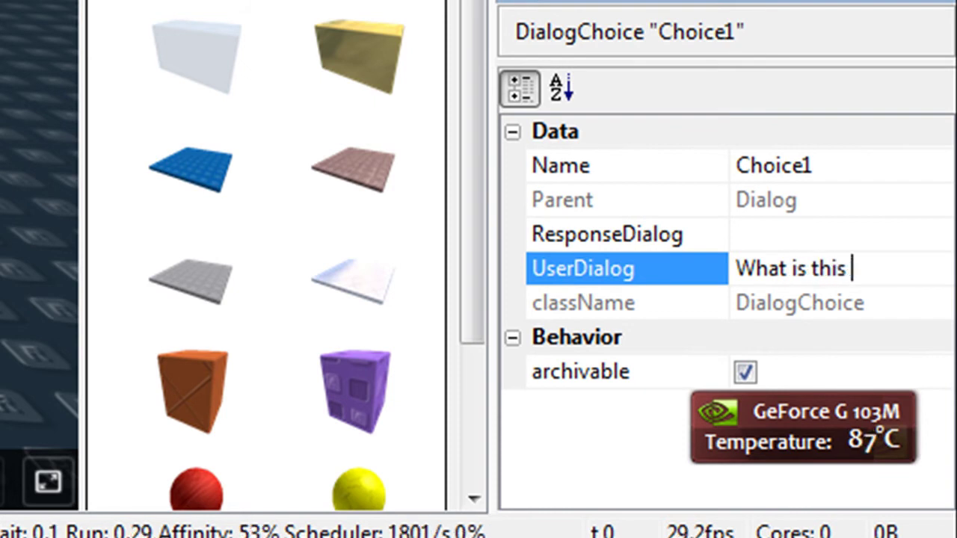
type("tortu")
key("BackSpace")
key("BackSpace")
key("BackSpace")
key("BackSpace")
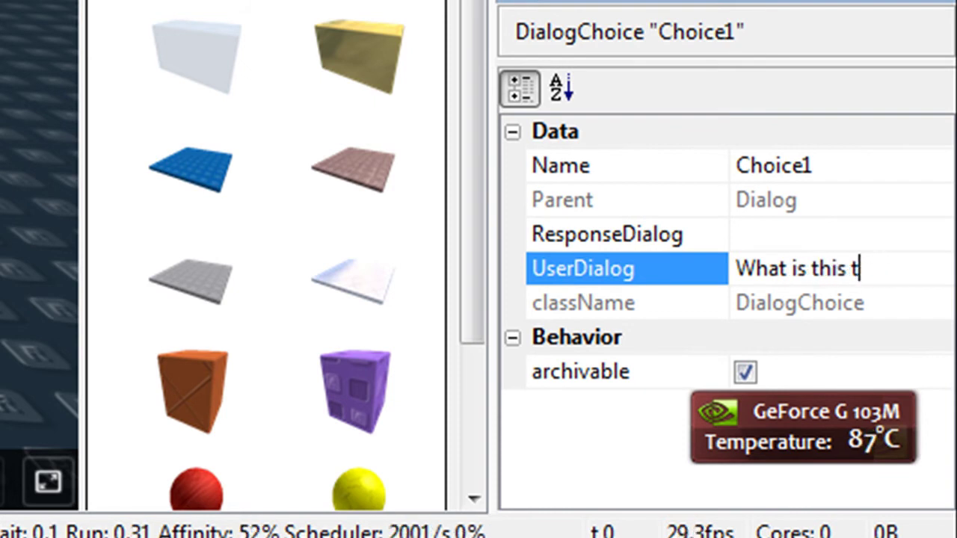
type("utorial")
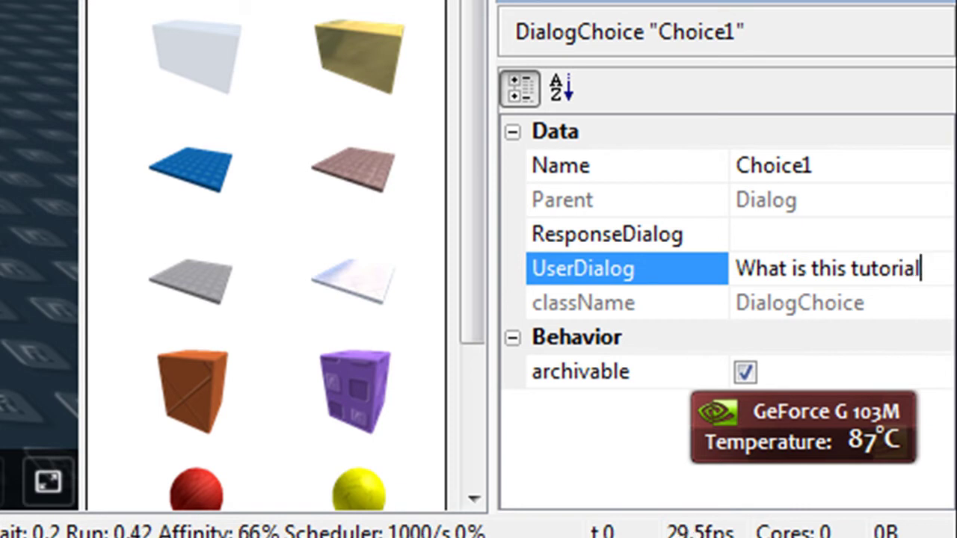
type(" about?")
key("Return")
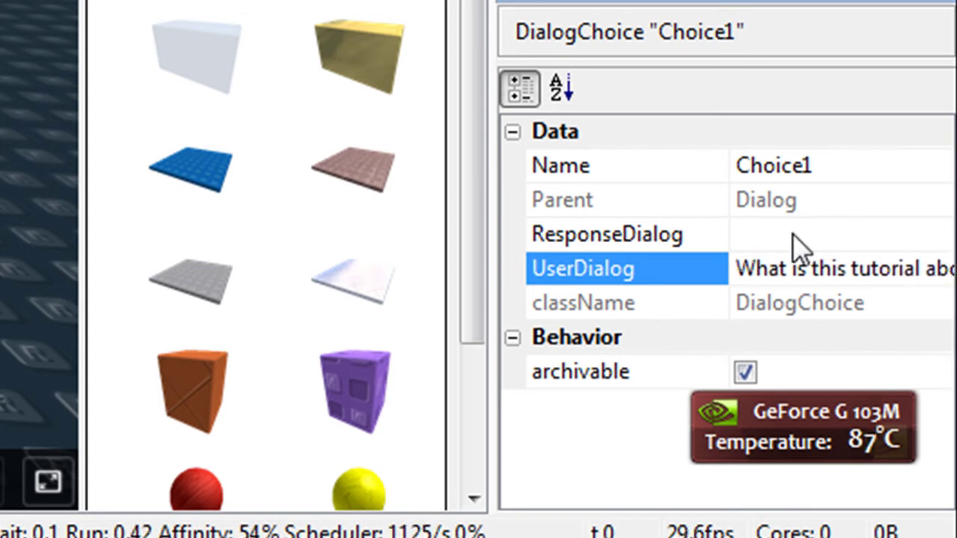
- Set Choice1's ResponseDialog to 'This tutorial is about Dialogs.'
left_click(793, 232)
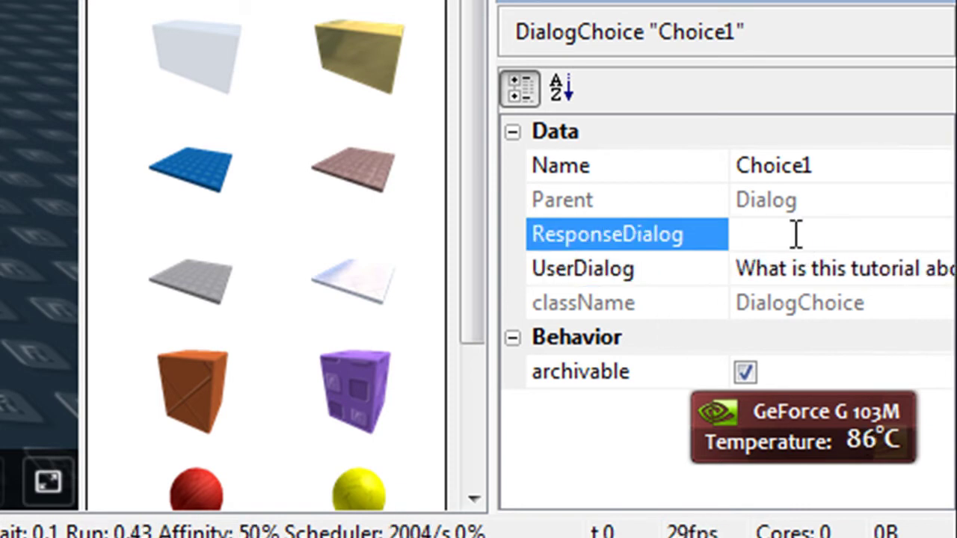
type("Th")
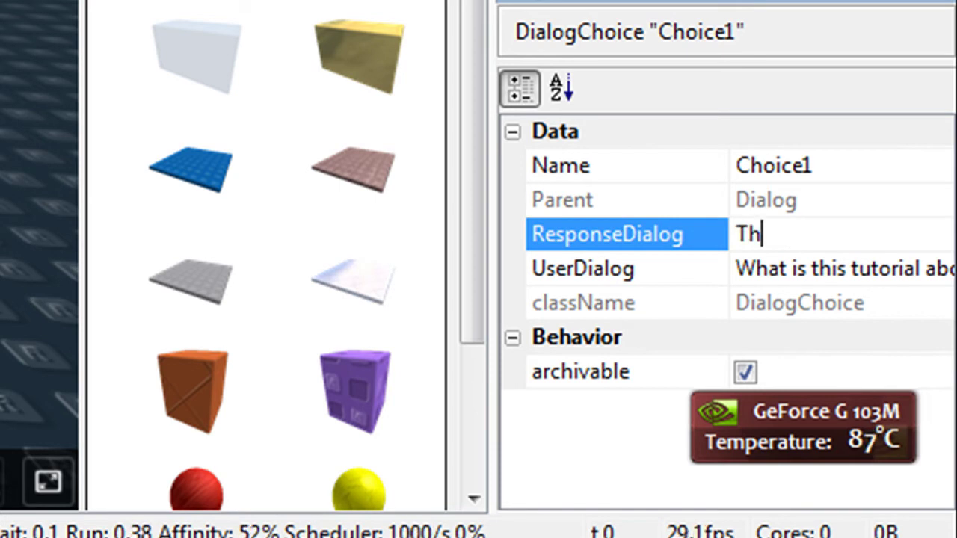
type("is tutor")
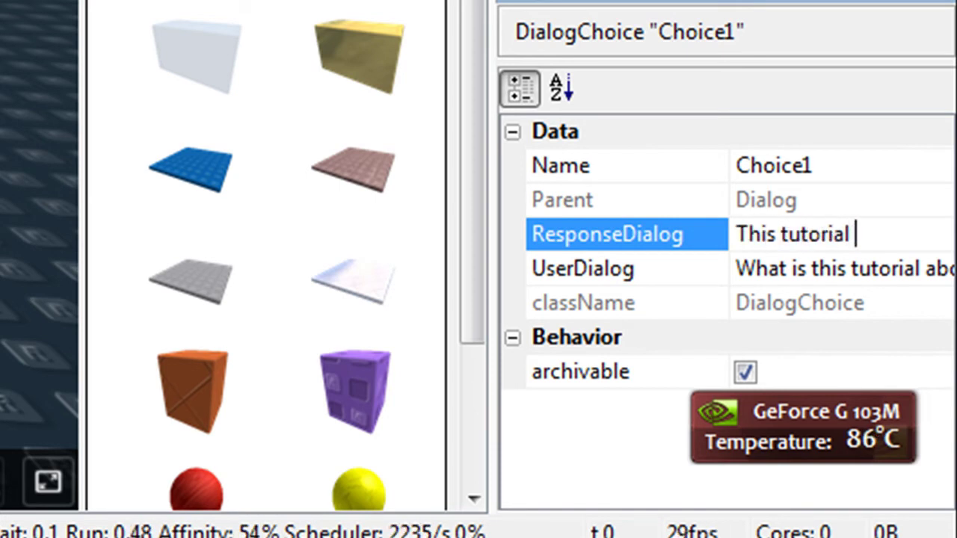
type("ial is about")
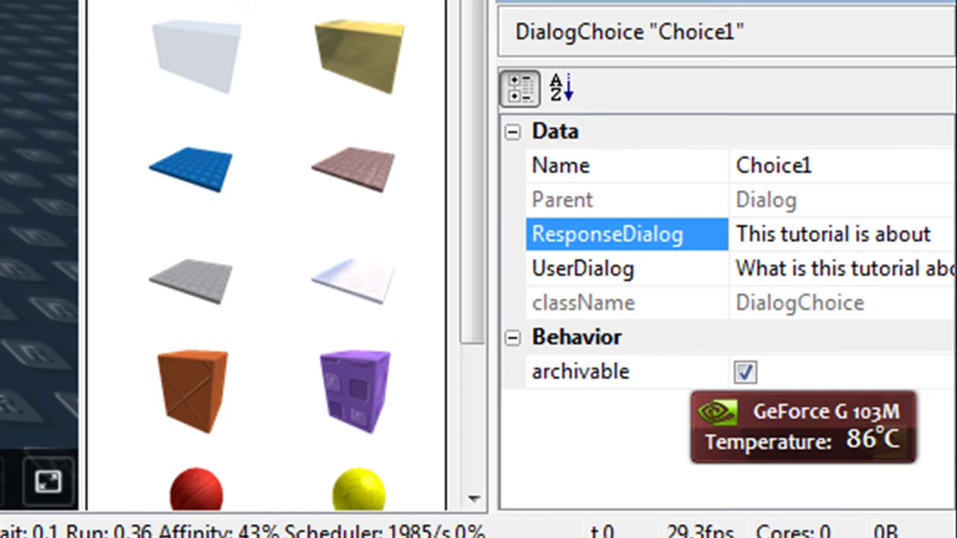
key("BackSpace")
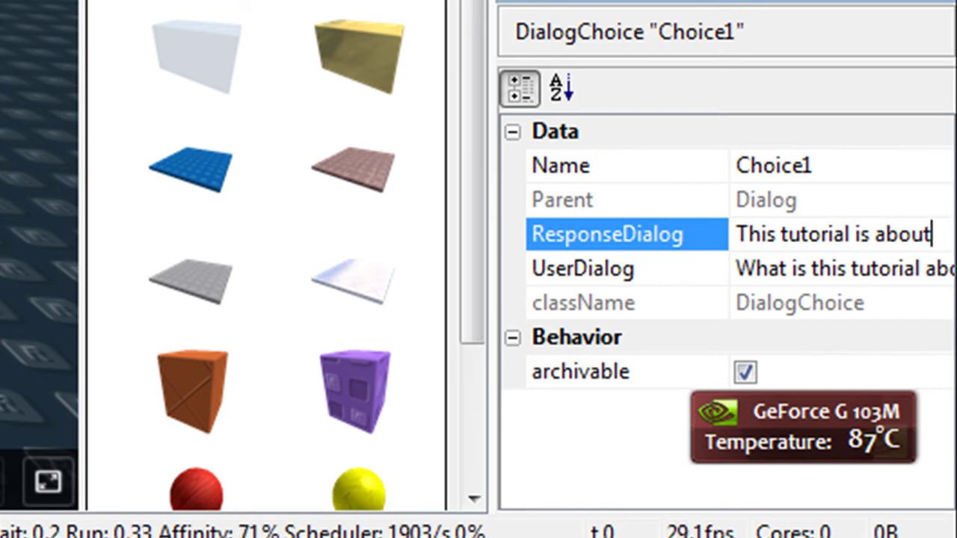
type("Dialogs.")
key("Return")
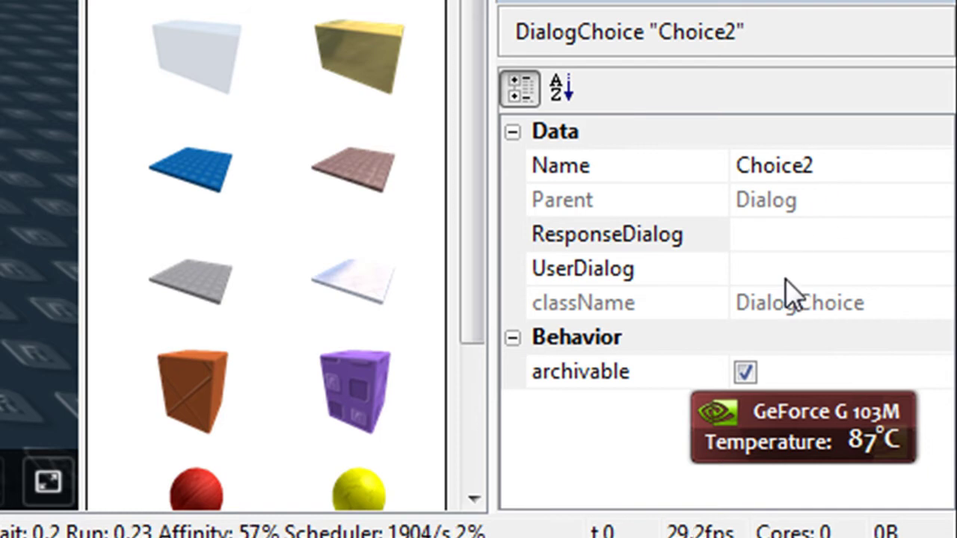
- Give Choice2 the question 'Why do you make tutorials?' and the helping-people reply
left_click(789, 282)
type("Wh")
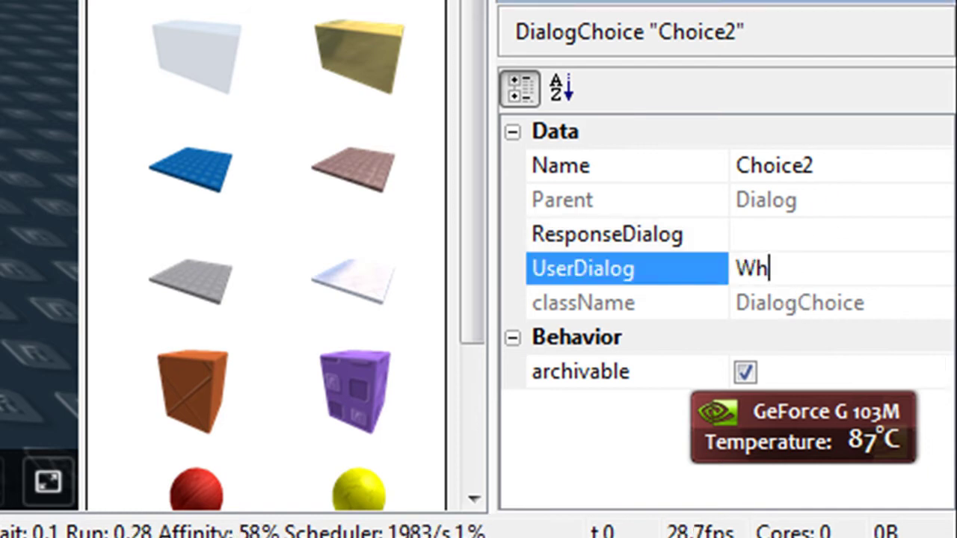
type("y do you make ")
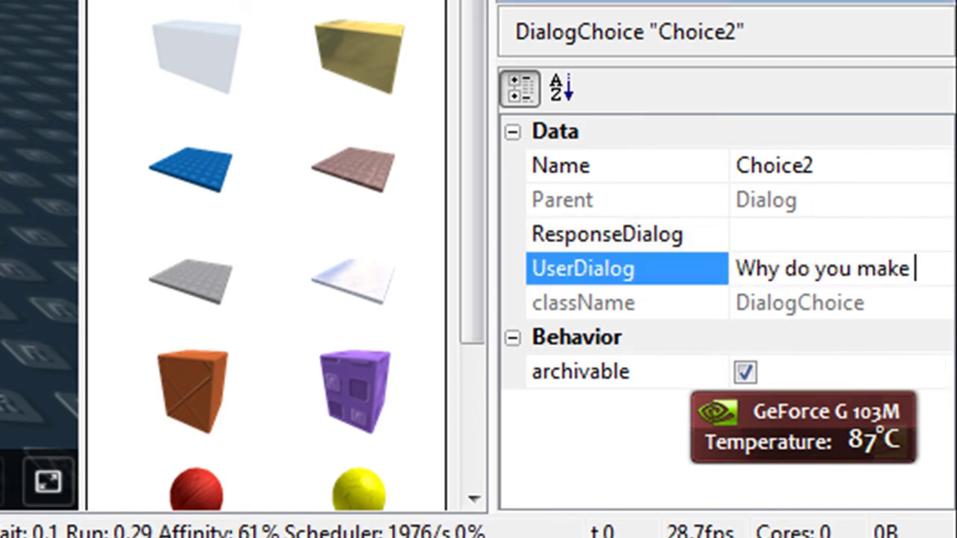
type("tutorials?")
key("Return")
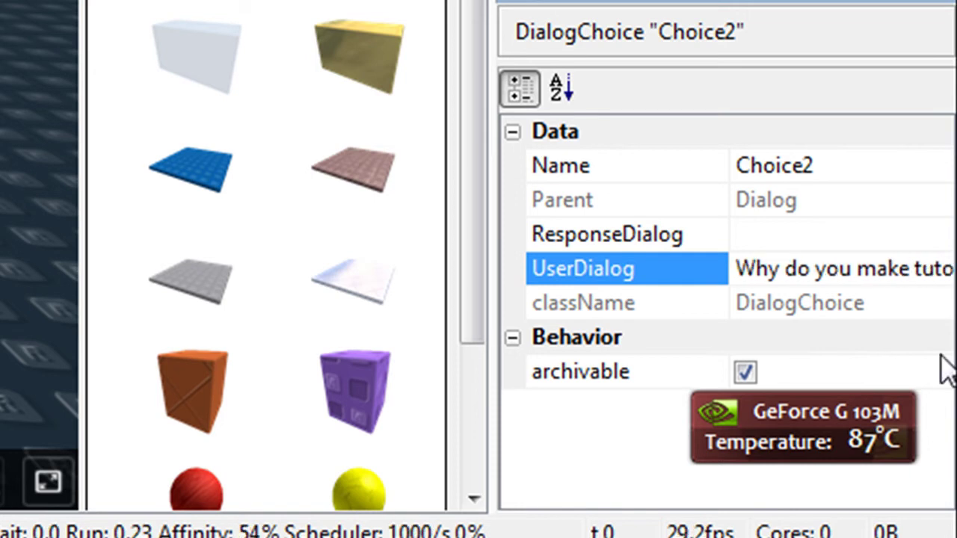
left_click(899, 233)
type("Beca")
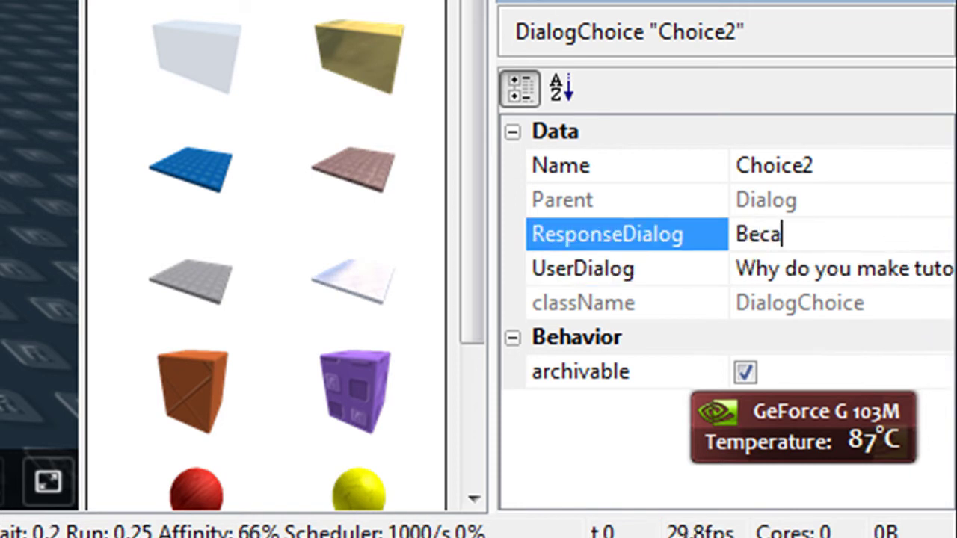
type("use ")
type("I want to")
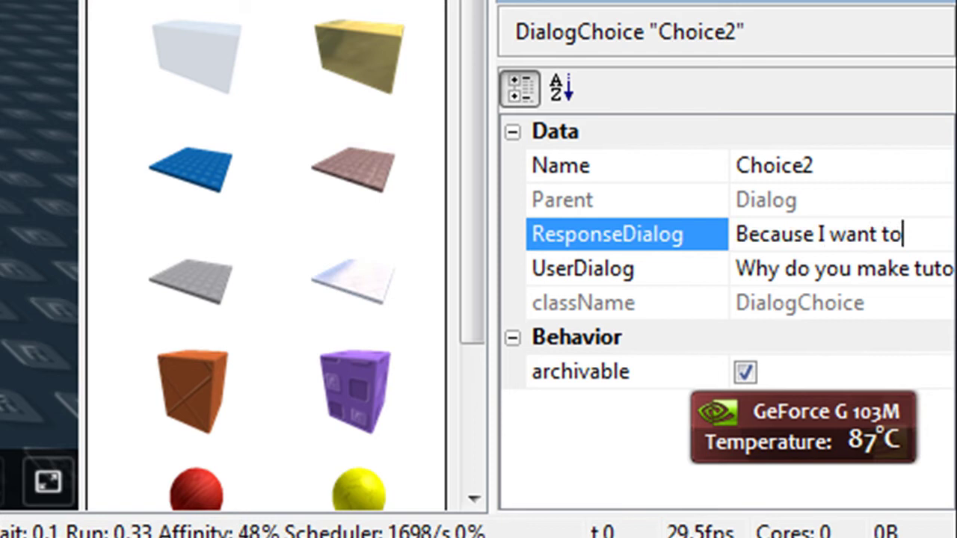
type(" help people w")
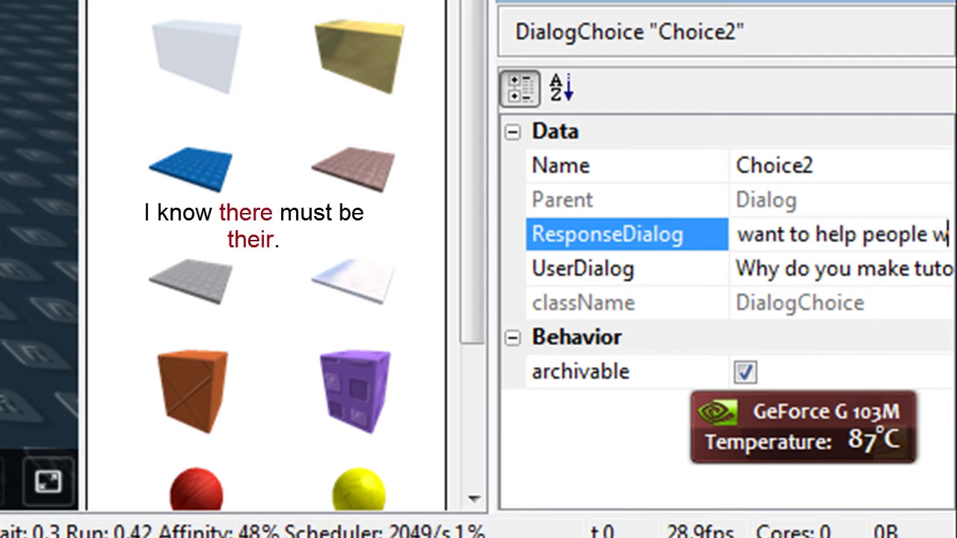
type("ith there ques")
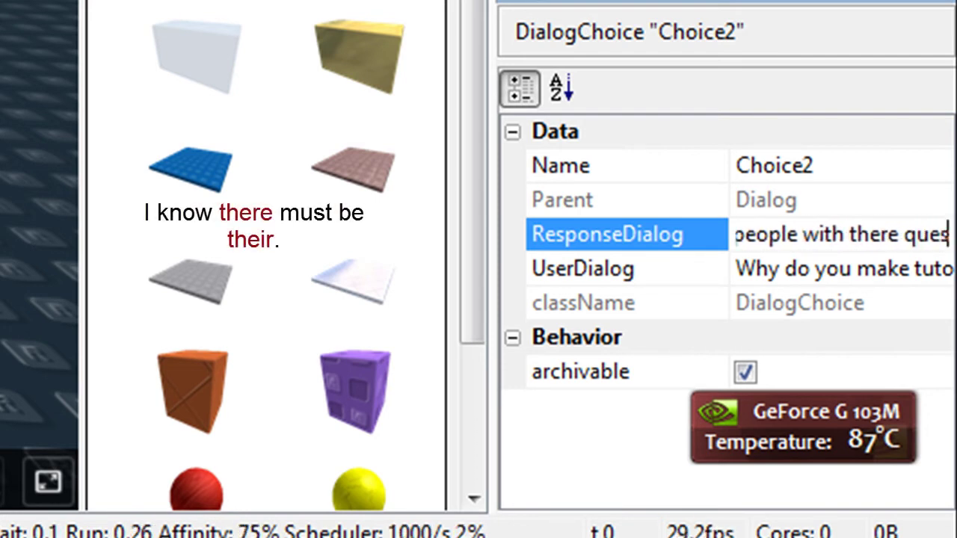
type("tions and preo")
key("BackSpace")
key("BackSpace")
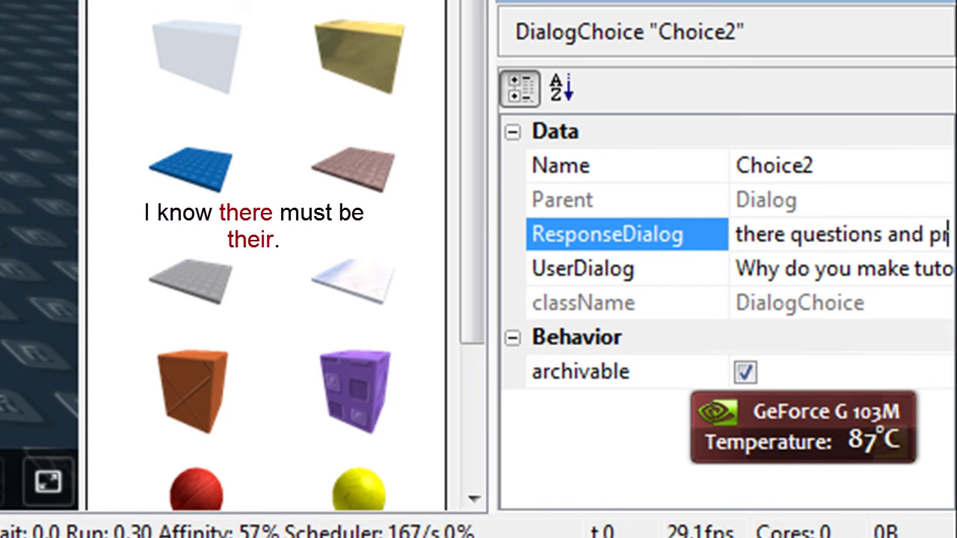
type("roblems")
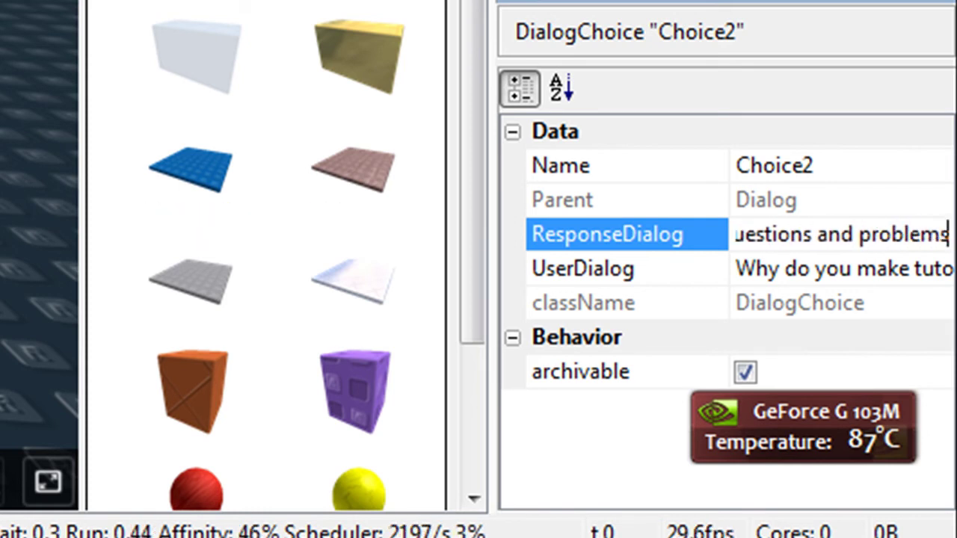
key("Return")
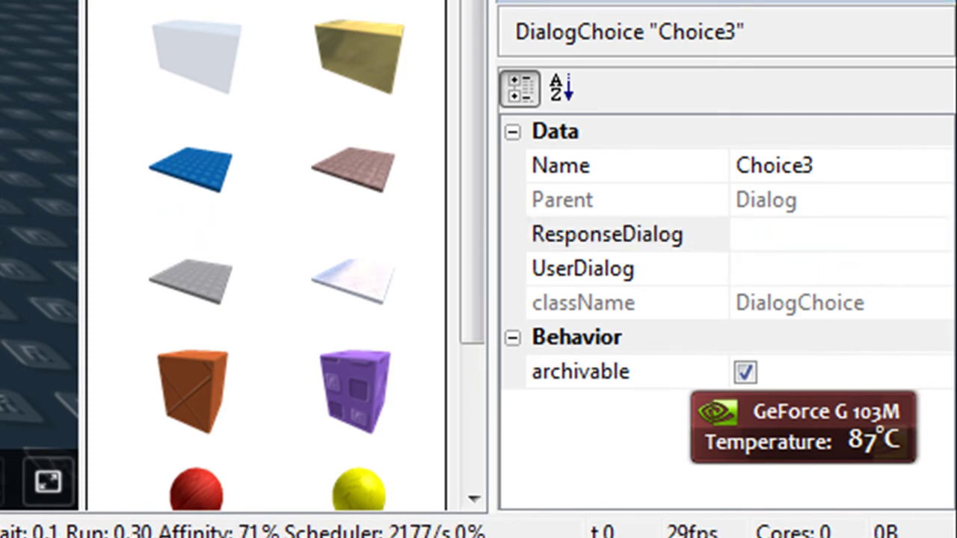
- Set Choice3's question to 'Do I know you from somewhere' and reply to 'I don't know?'
left_click(780, 257)
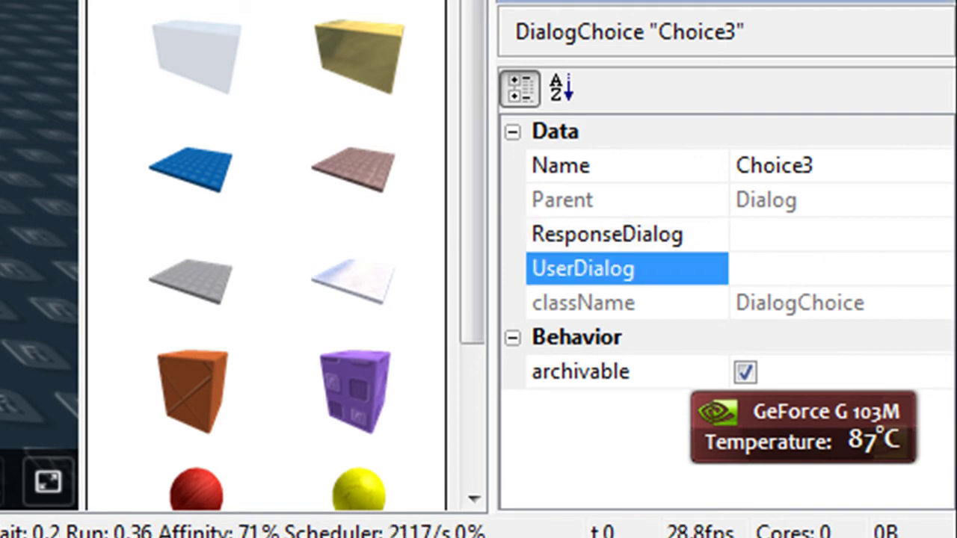
type("Do")
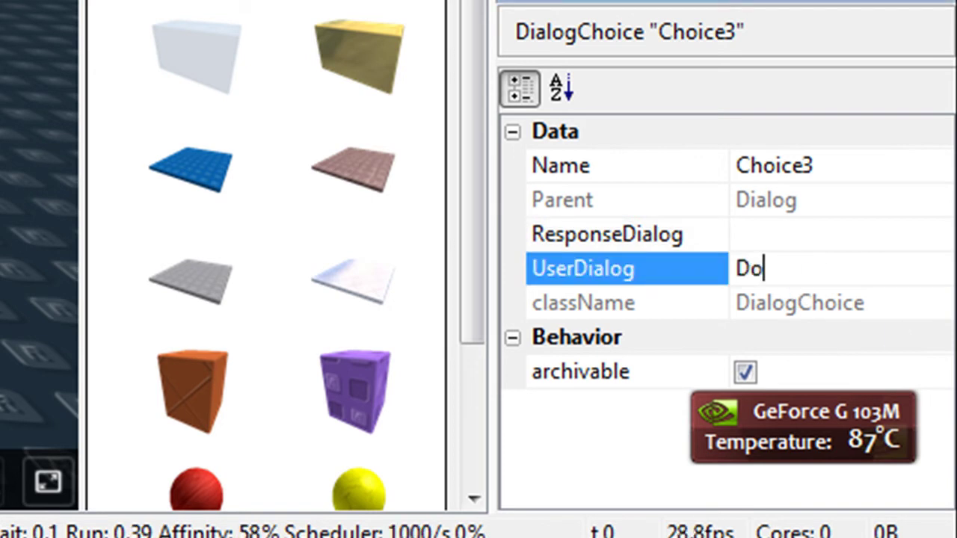
type(" I know you?")
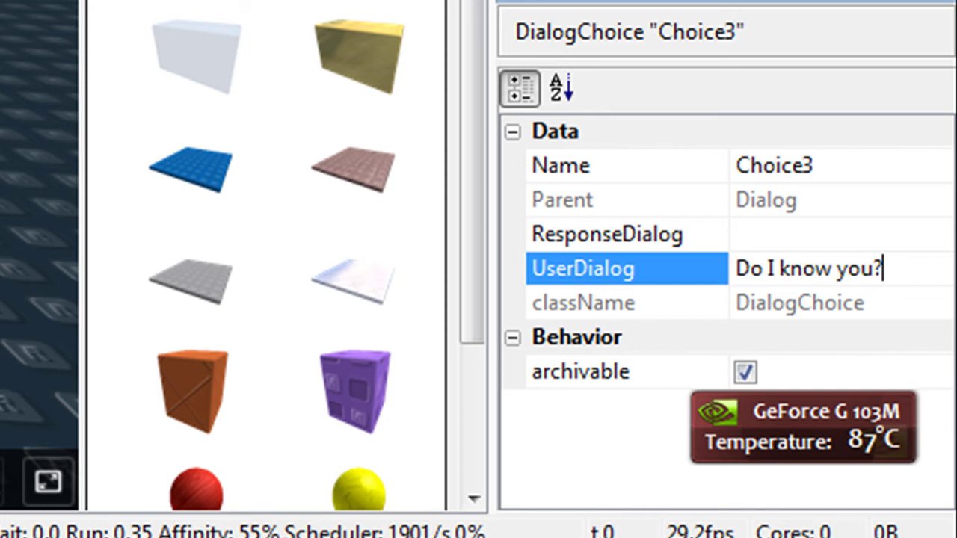
key("BackSpace")
type(" from s")
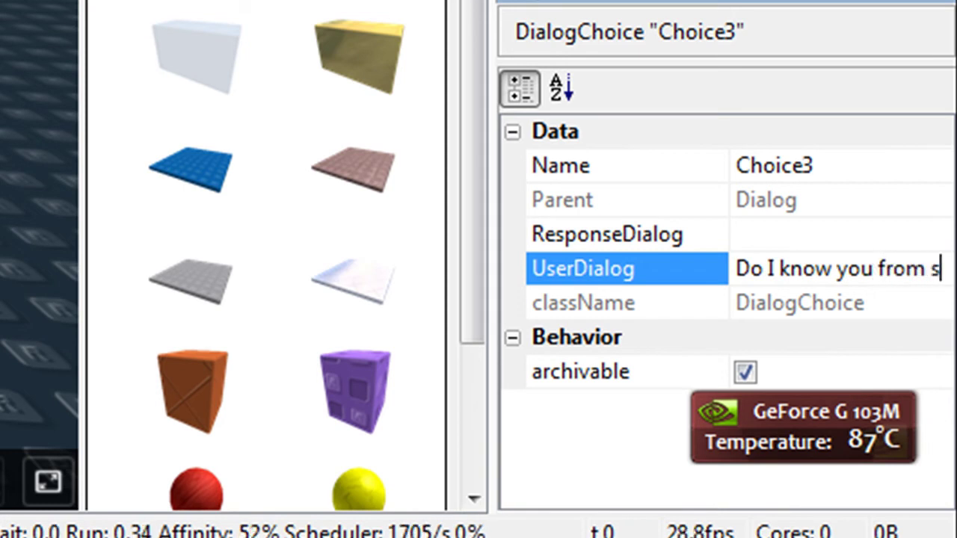
type("omewhere")
key("Return")
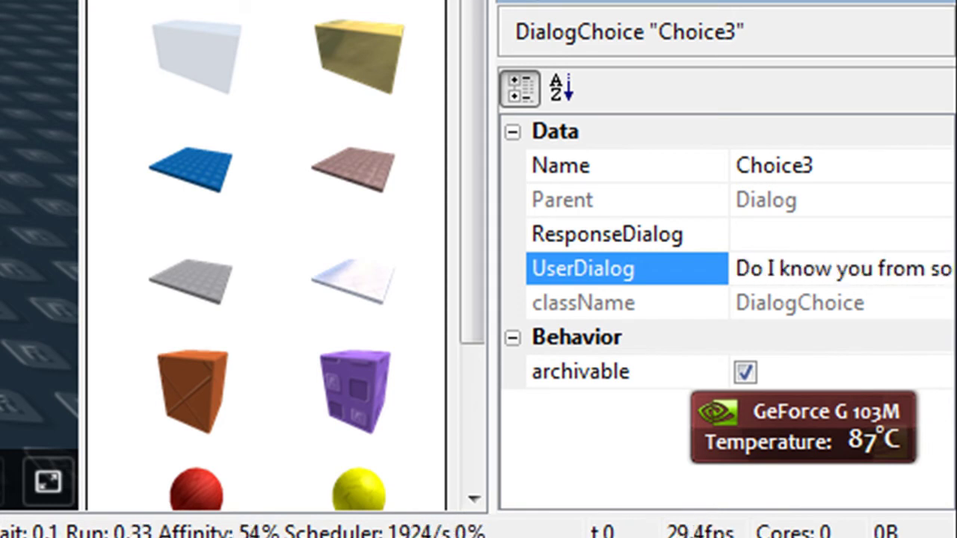
left_click(824, 236)
type("I don")
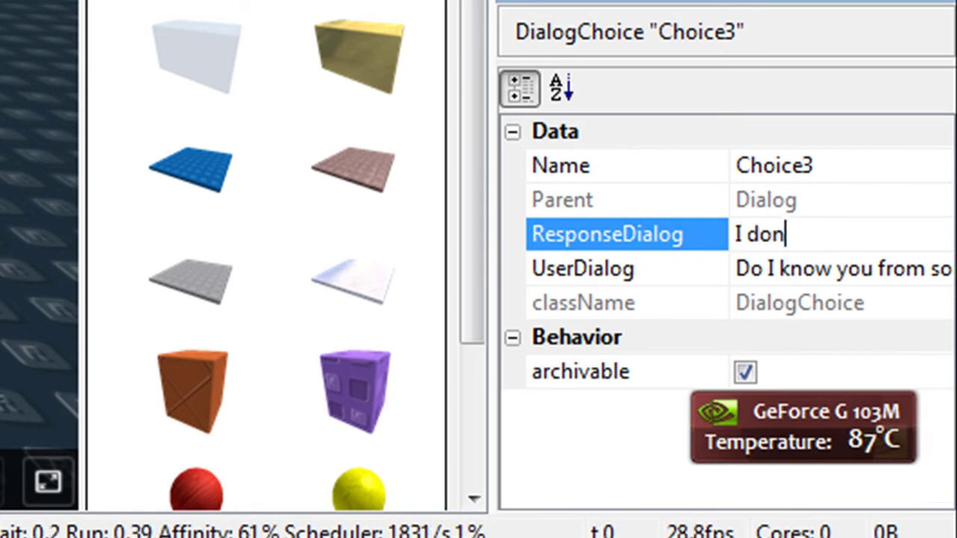
type("'t")
key("BackSpace")
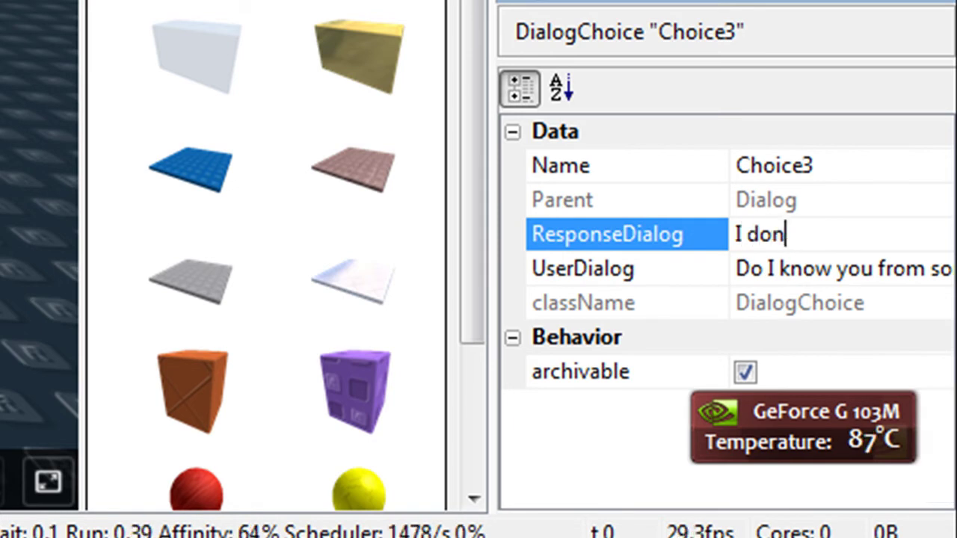
type("'t know?")
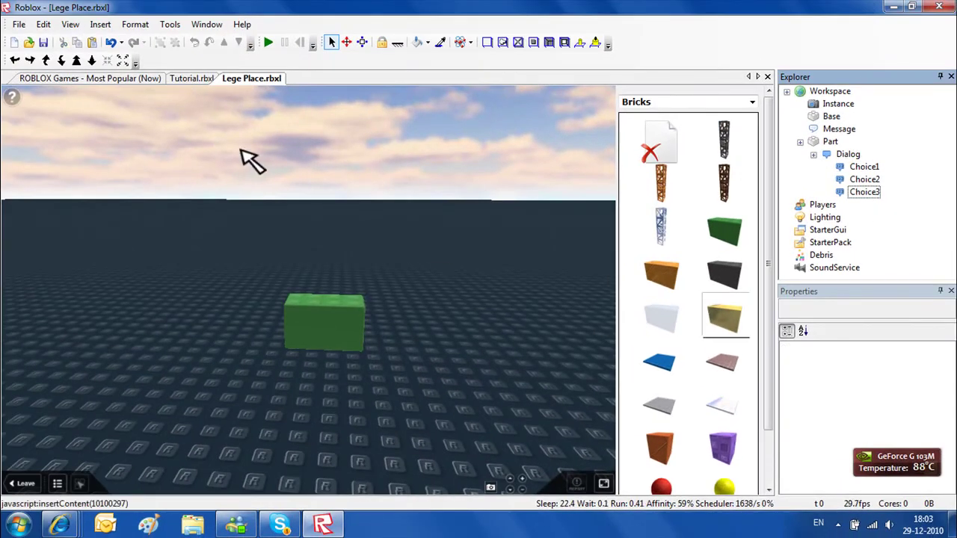
- Run a Play Solo test and ask the brick 'What is this tutorial about?'
left_click(169, 24)
left_click(348, 74)
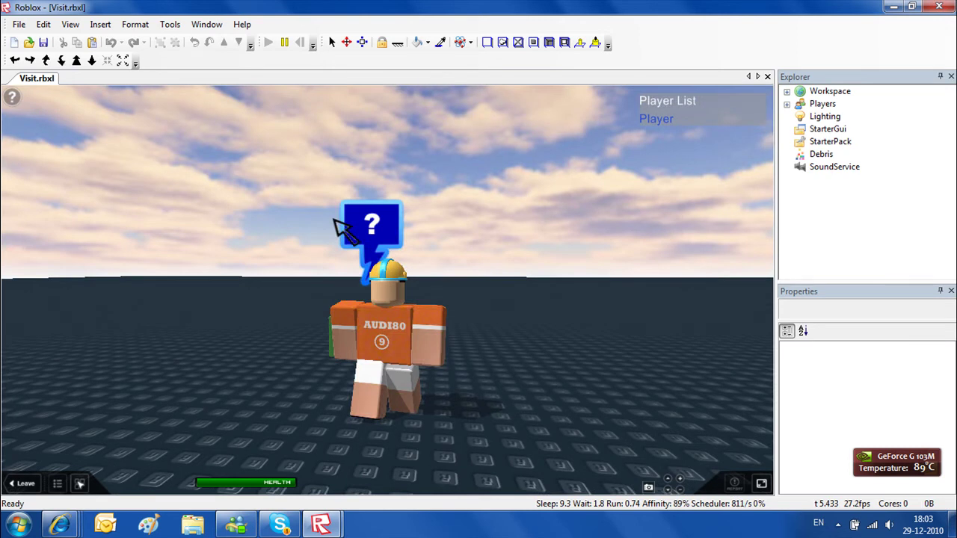
left_click(369, 218)
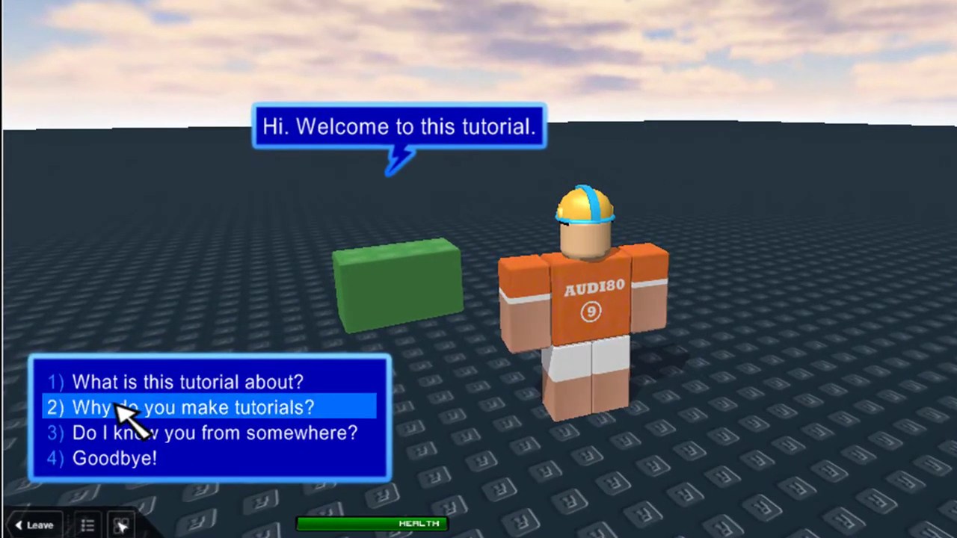
left_click(230, 381)
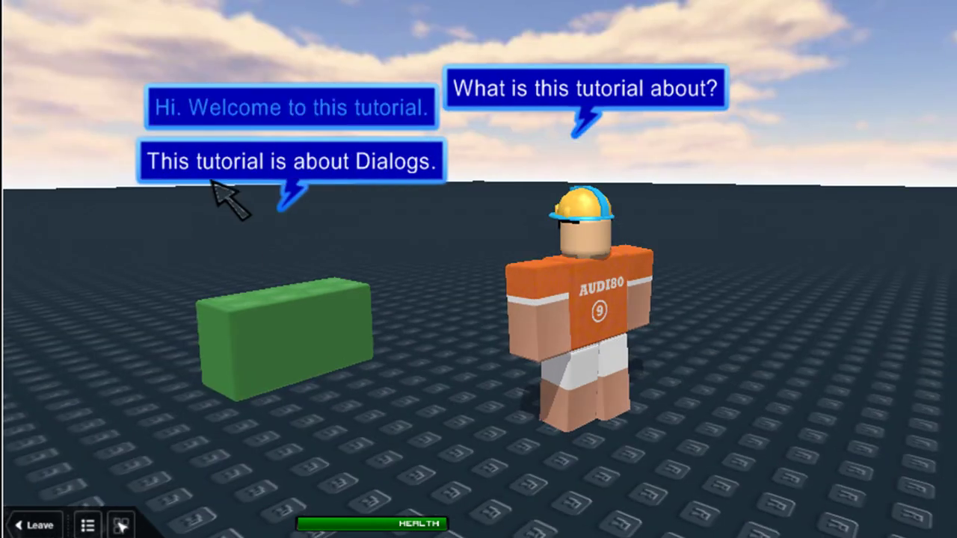
left_click(478, 332)
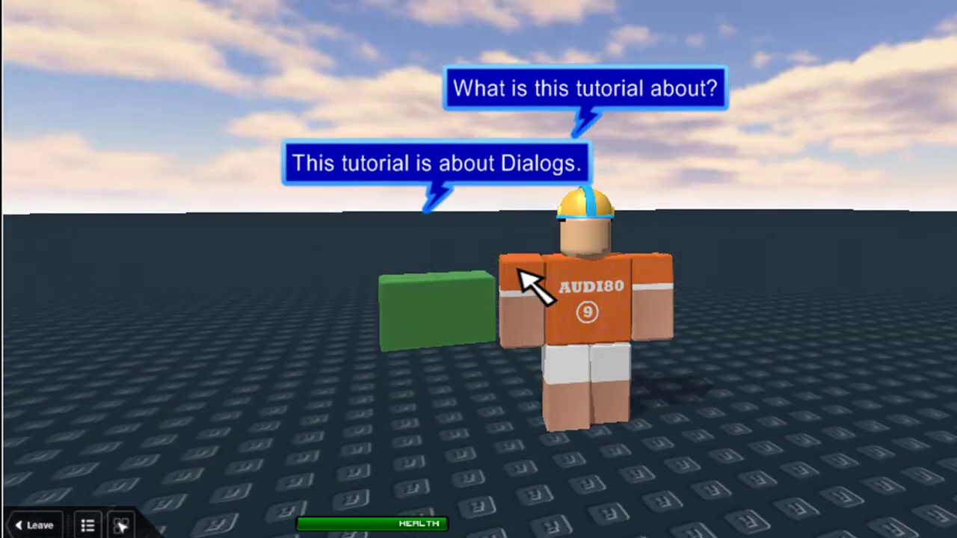
- In the test, ask why tutorials are made, then 'Do I know you from somewhere?'
left_click(460, 283)
left_click(344, 226)
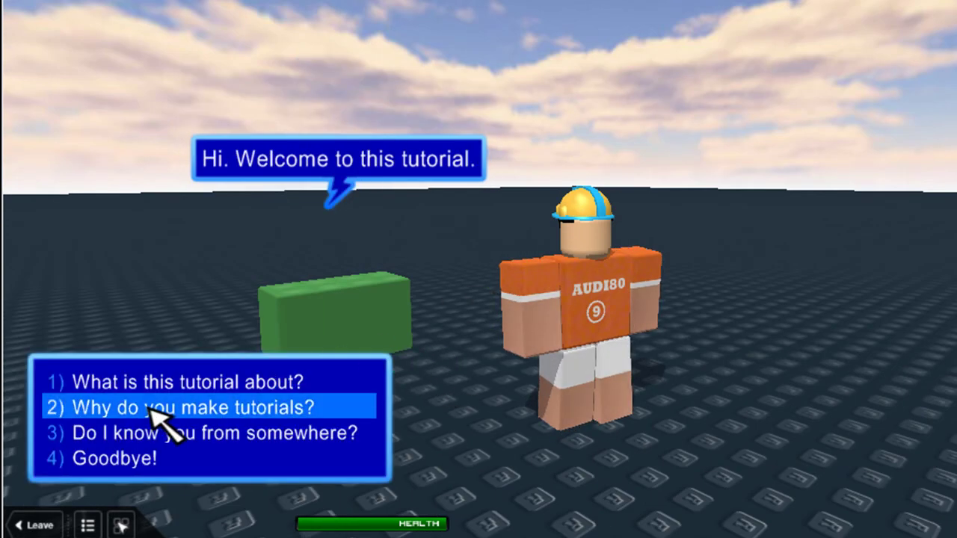
left_click(146, 407)
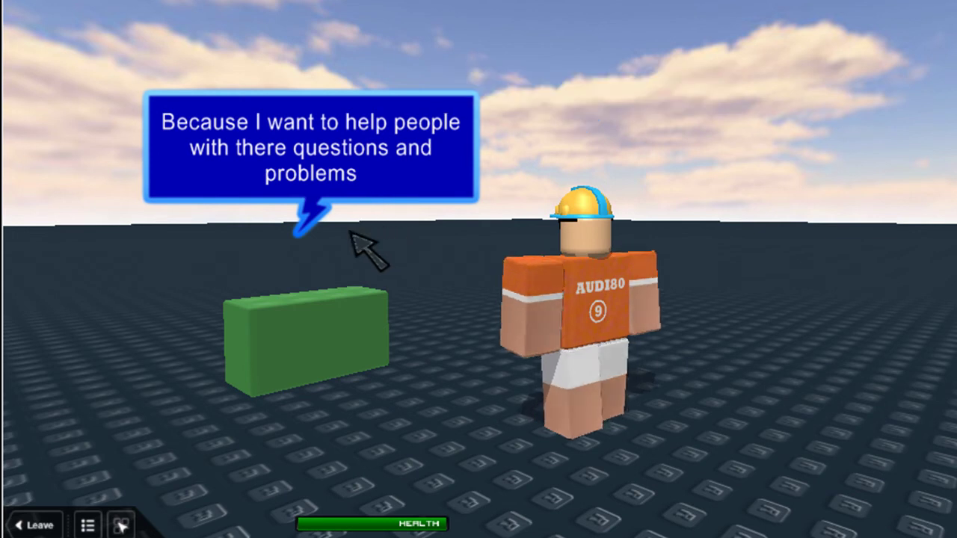
left_click(344, 161)
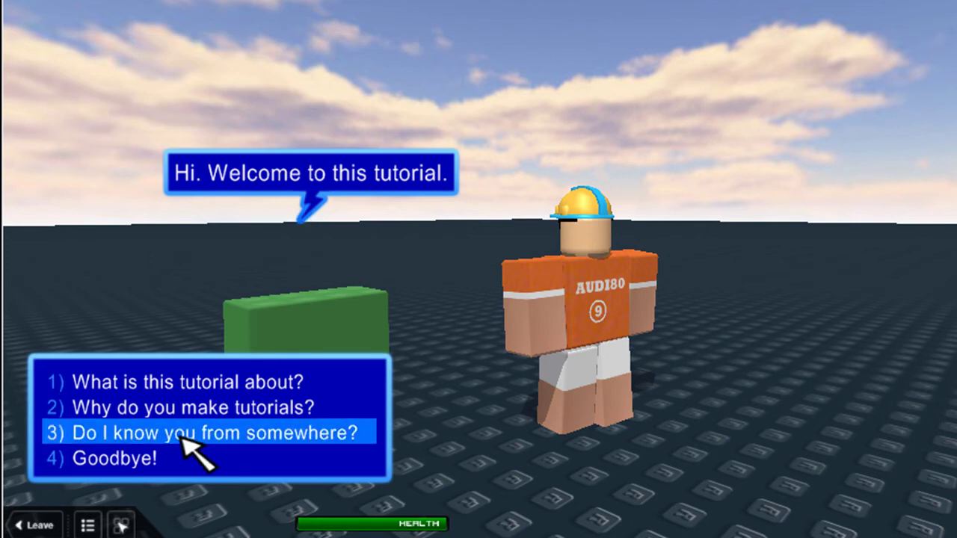
left_click(183, 440)
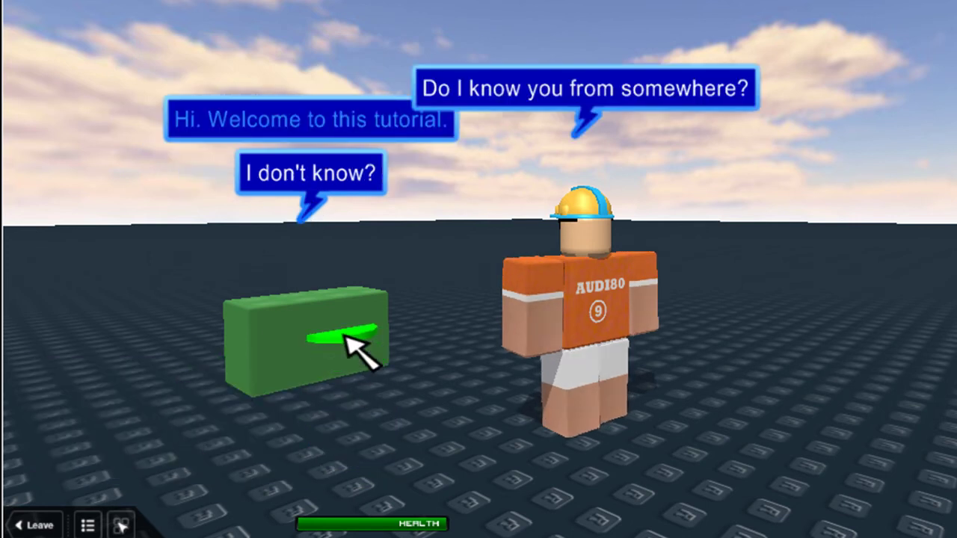
- Reopen the conversation, say Goodbye, and stop the test without saving
key("Page_Up")
key("Page_Up")
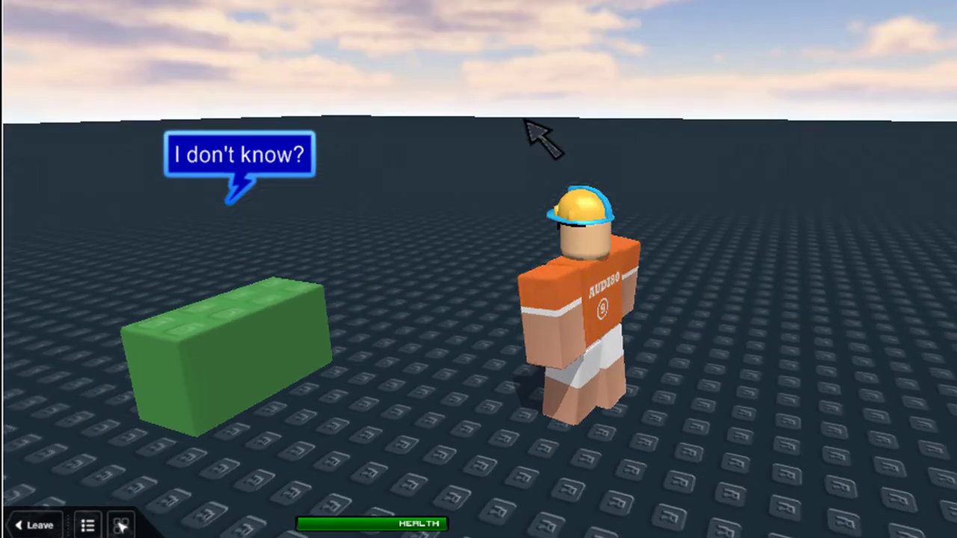
key("Page_Up")
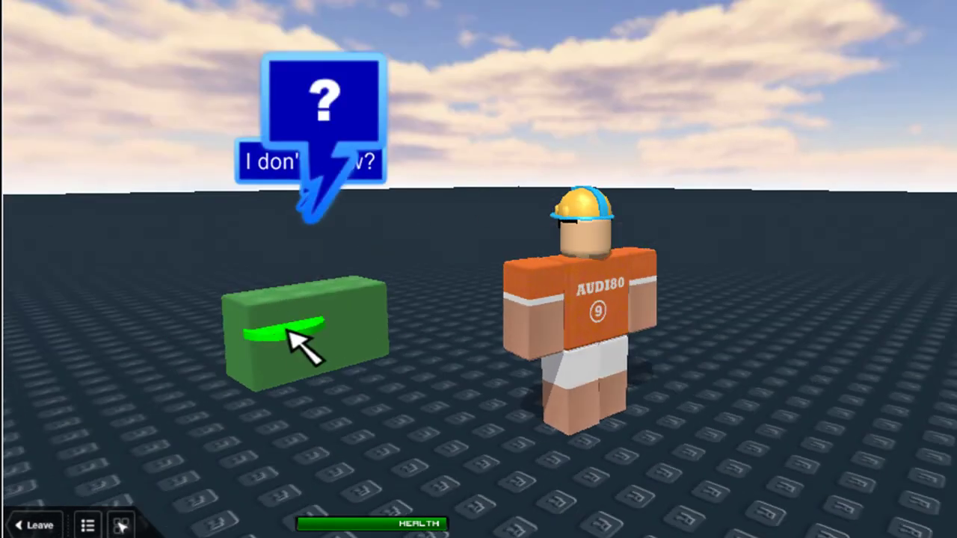
key("Page_Down")
key("comma")
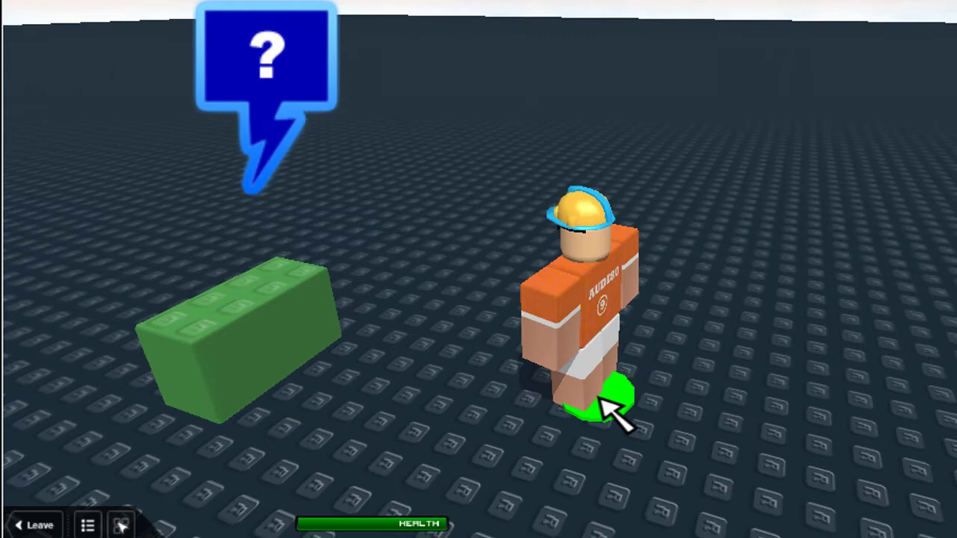
key("Page_Up")
key("period")
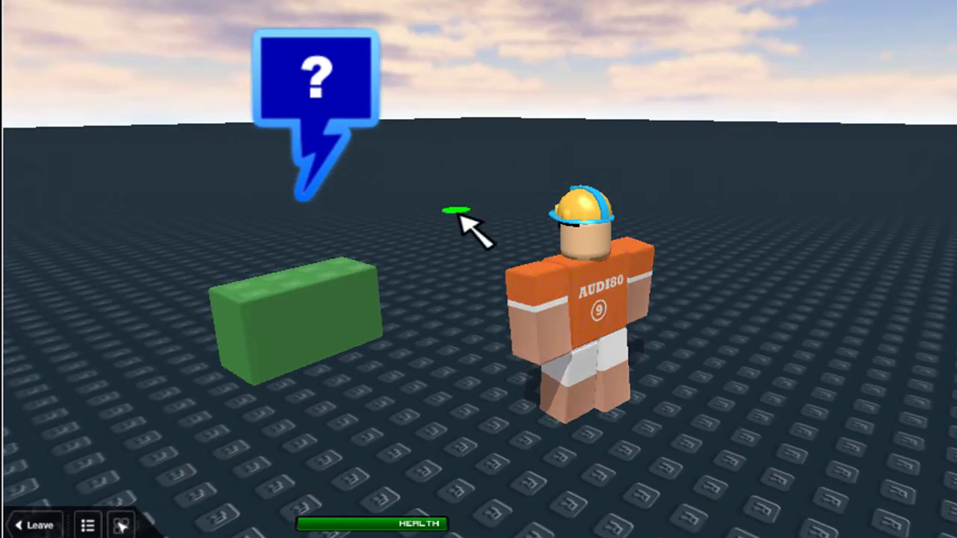
left_click(348, 82)
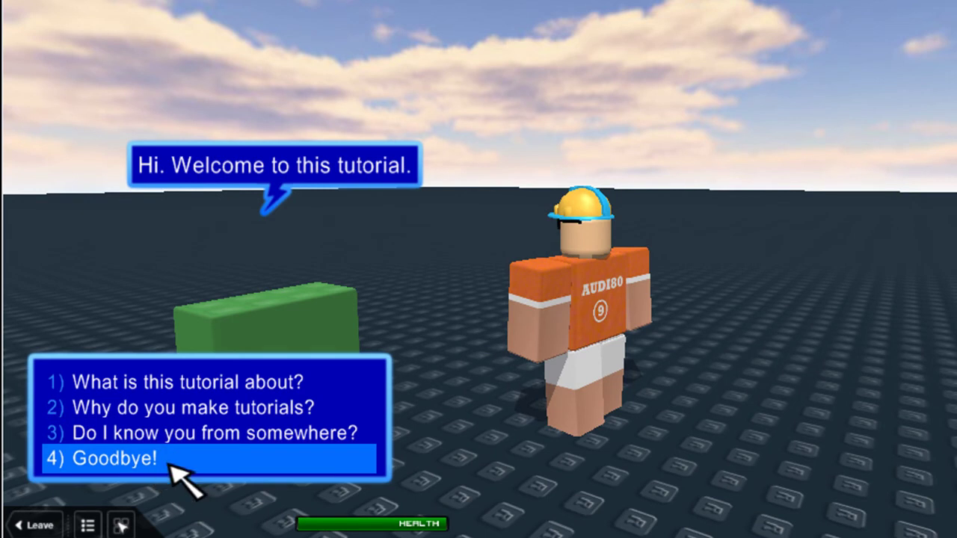
left_click(86, 465)
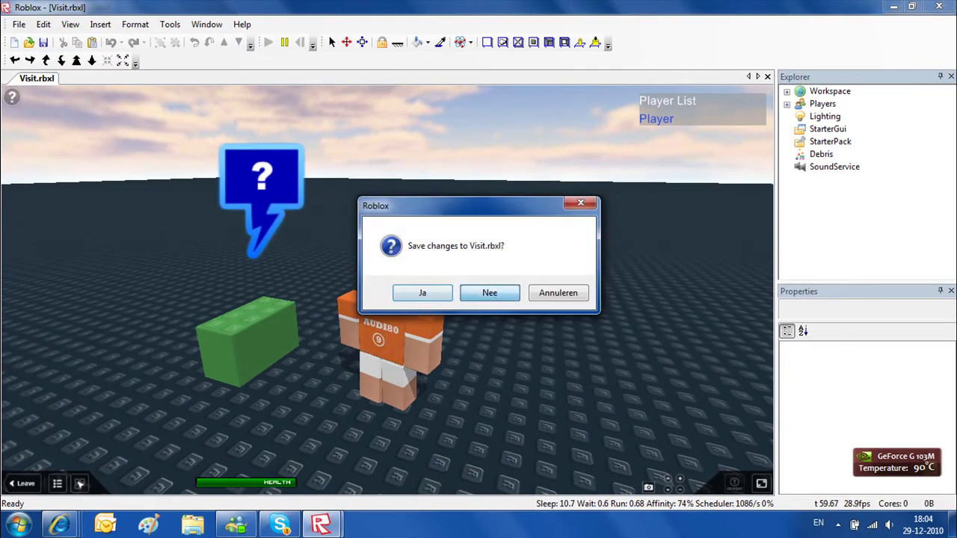
left_click(482, 297)
- Insert a DialogChoice inside Choice3 and name it Choice4
left_click(866, 191)
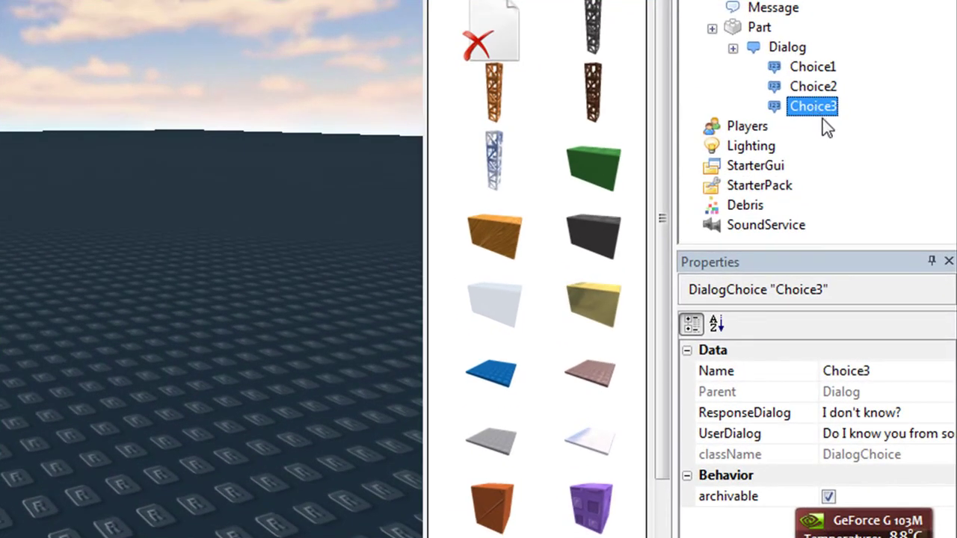
left_click(805, 108)
key("Return")
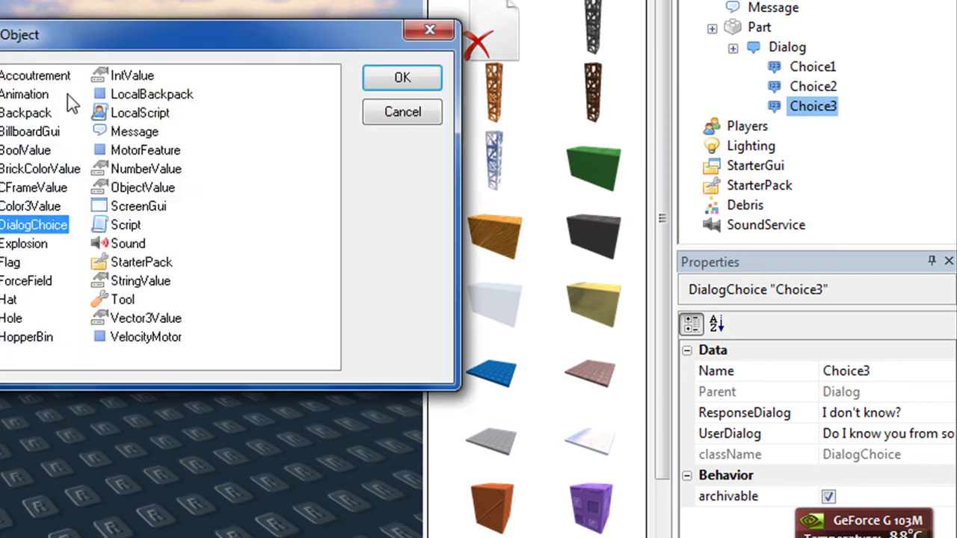
double_click(34, 228)
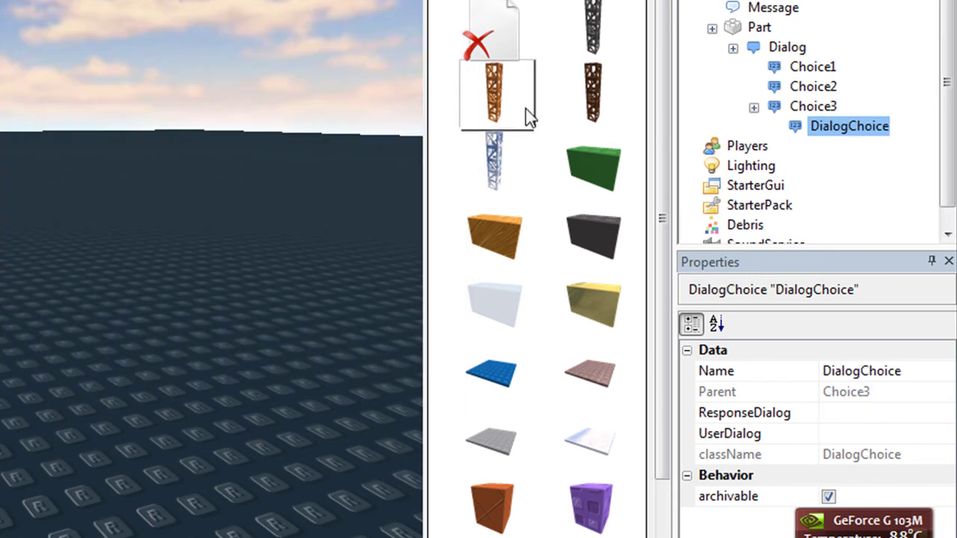
left_click(900, 372)
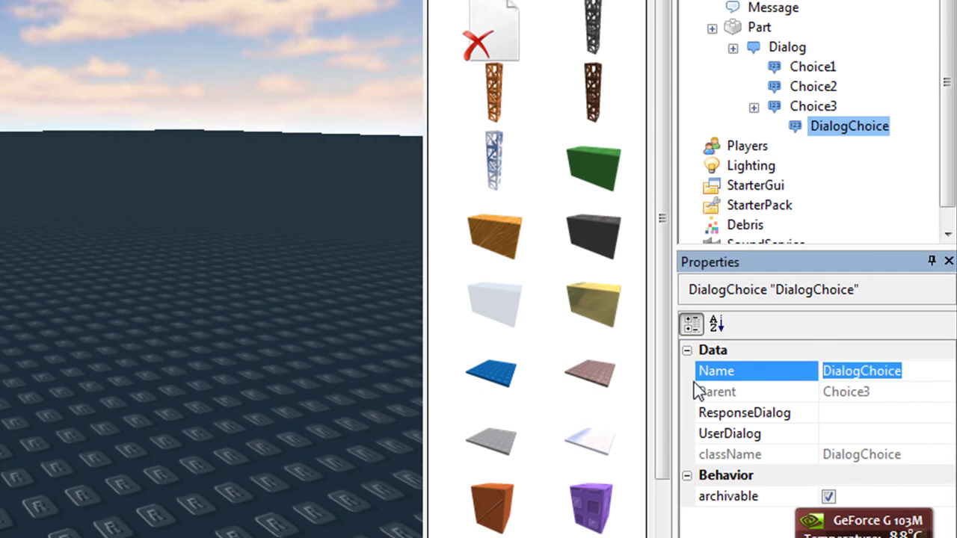
type("Choice")
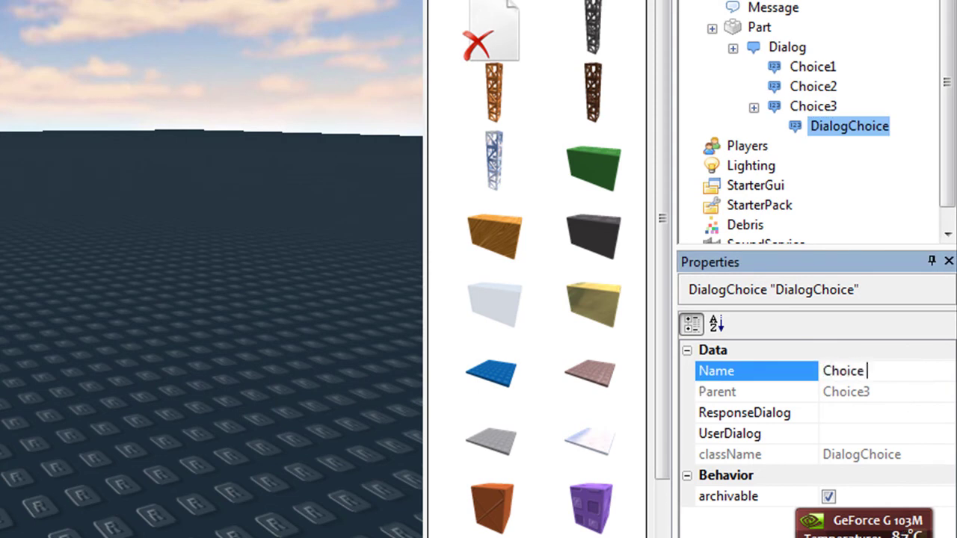
type("3")
key("Return")
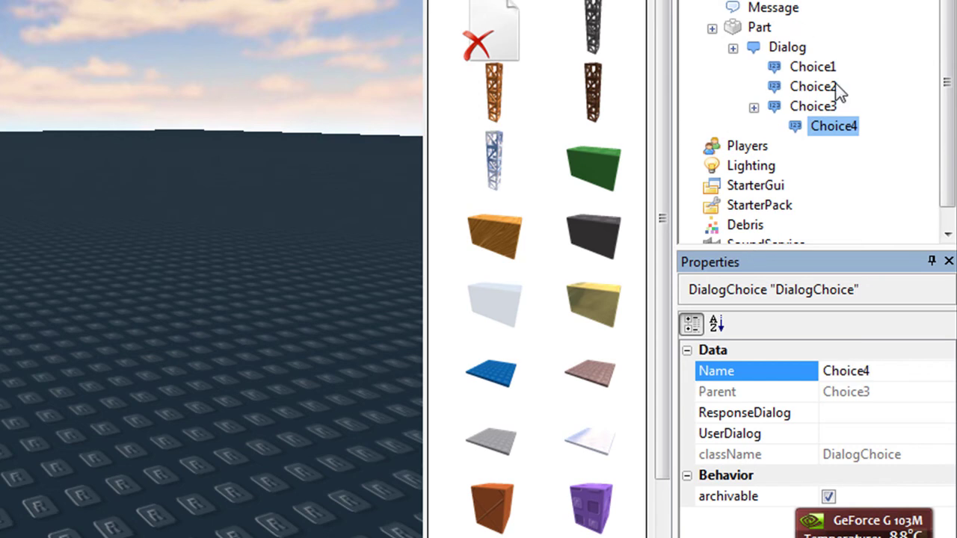
- Copy Choice4 into Choice3 and rename the copy Choice5
left_click(831, 126)
right_click(831, 126)
left_click(800, 168)
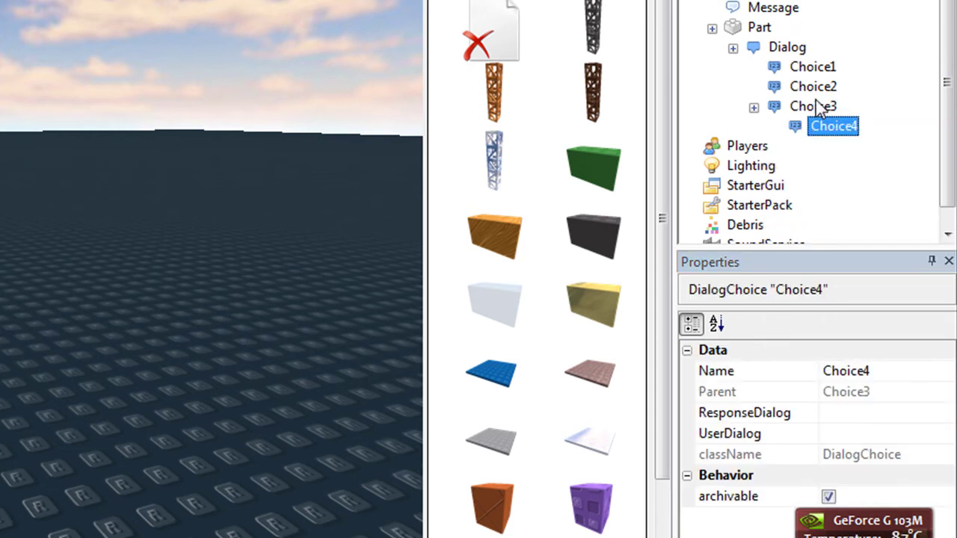
right_click(816, 105)
left_click(828, 160)
left_click(882, 370)
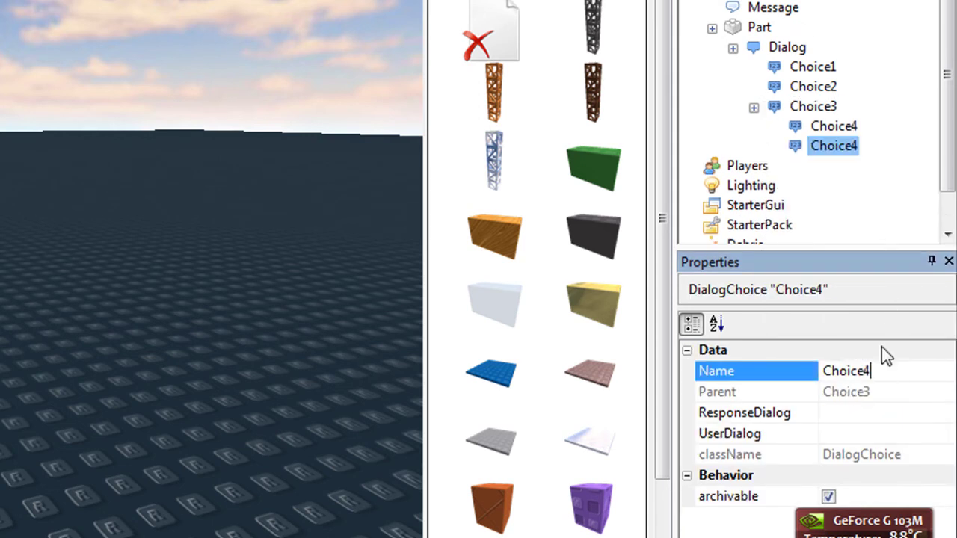
key("BackSpace")
type("5")
key("Return")
left_click(833, 126)
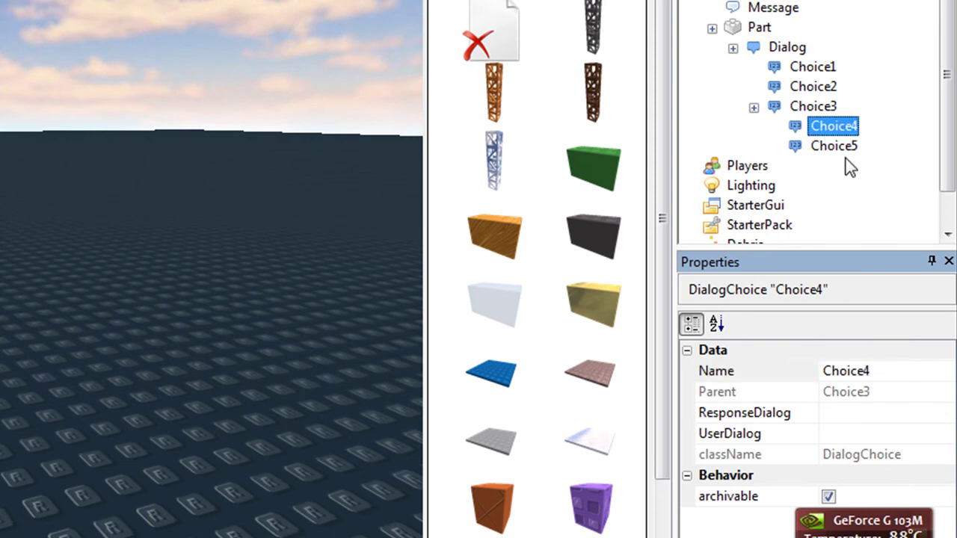
- Give Choice4 the line 'Are you AUDI80?' with the reply 'Yes I am.'
left_click(869, 435)
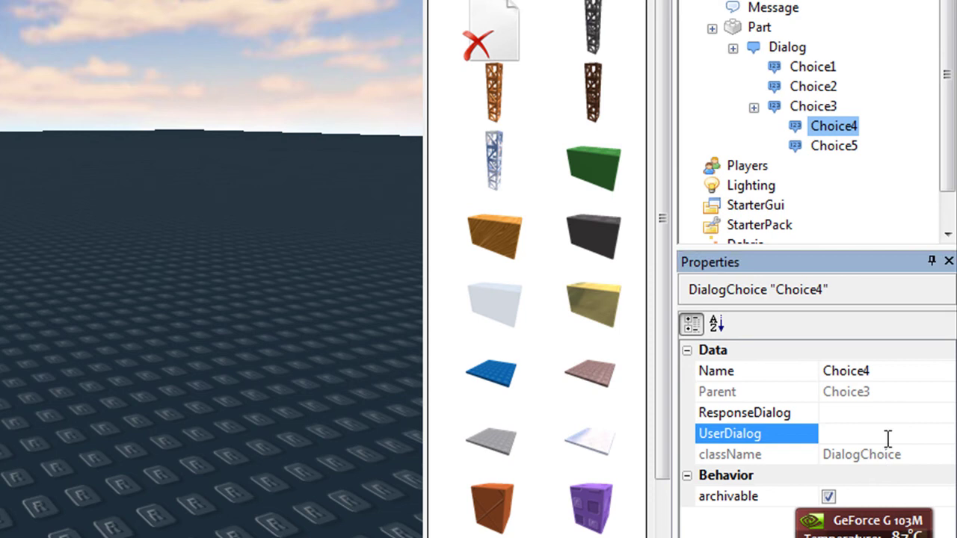
type("Are")
type(" you AUDi80?")
left_click(863, 413)
type("es I")
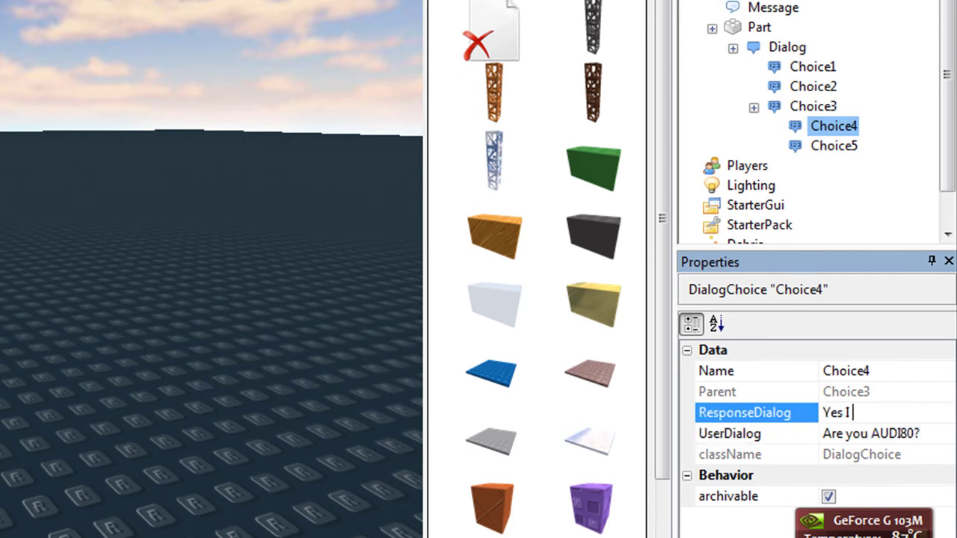
type(" am.")
- Give Choice5 the line 'How did you make this dialog?' with the reply 'Watch the YT'
left_click(826, 150)
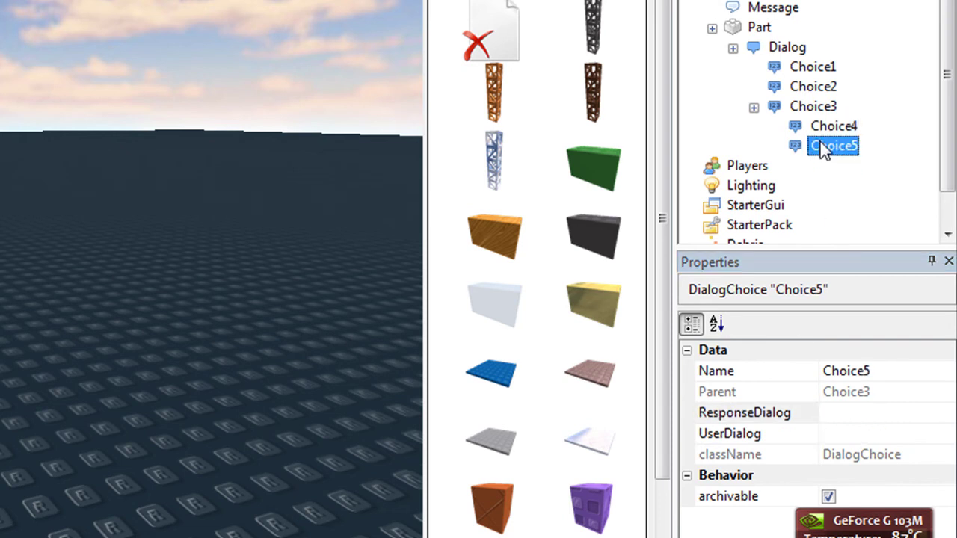
left_click(841, 435)
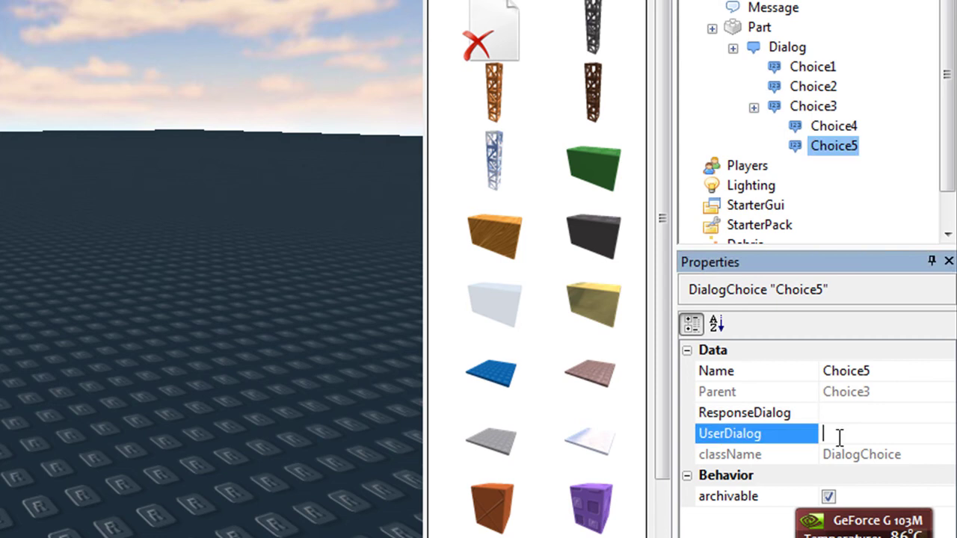
type("How did you")
type(" make this dia")
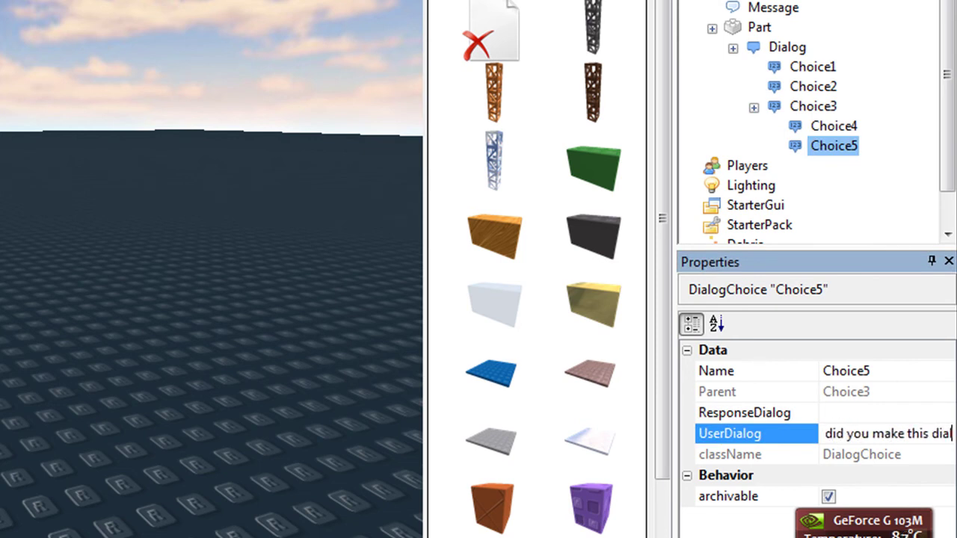
type("log?")
key("Return")
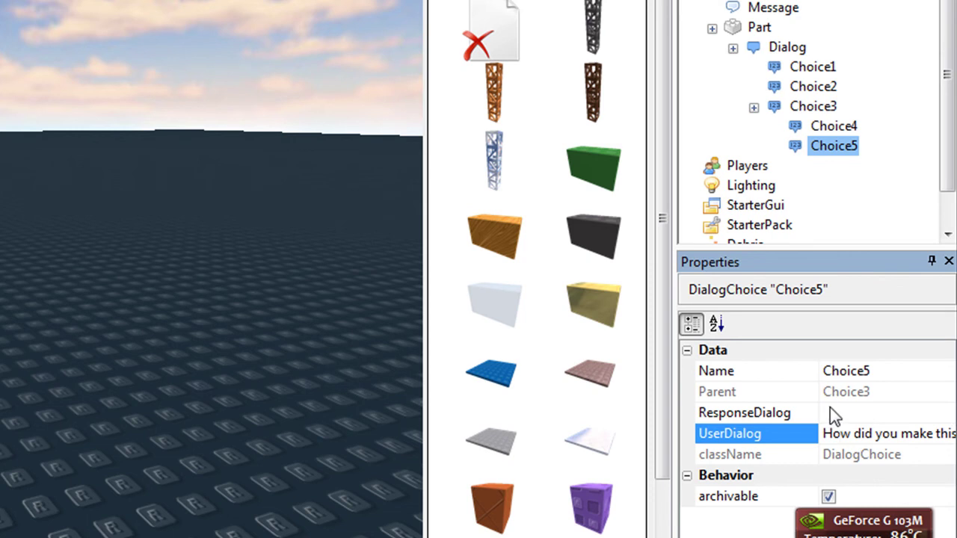
left_click(829, 411)
type("Watch the tutor")
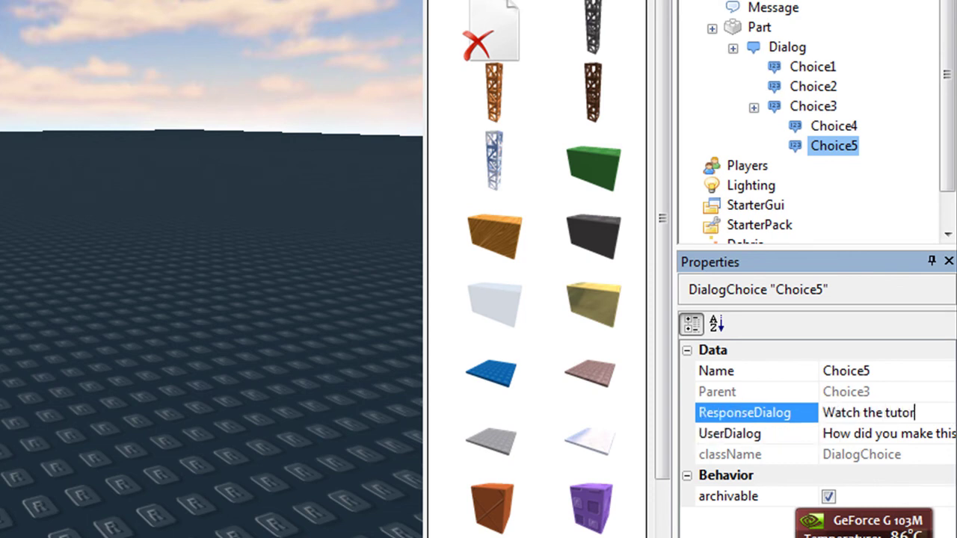
type("YT")
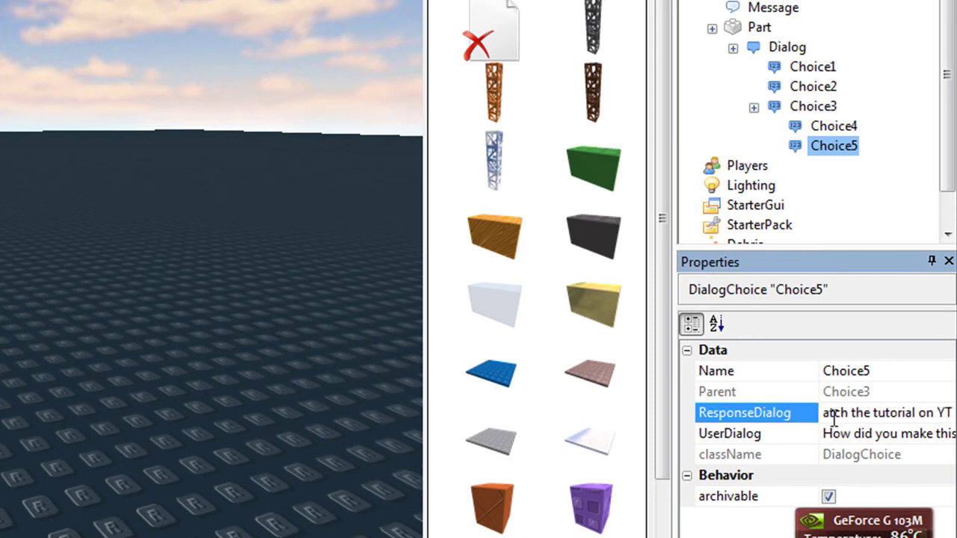
key("Return")
- In the play test, choose 'Do I know you from somewhere?' then the nested 'Are you AUDI80?'
left_click(112, 124)
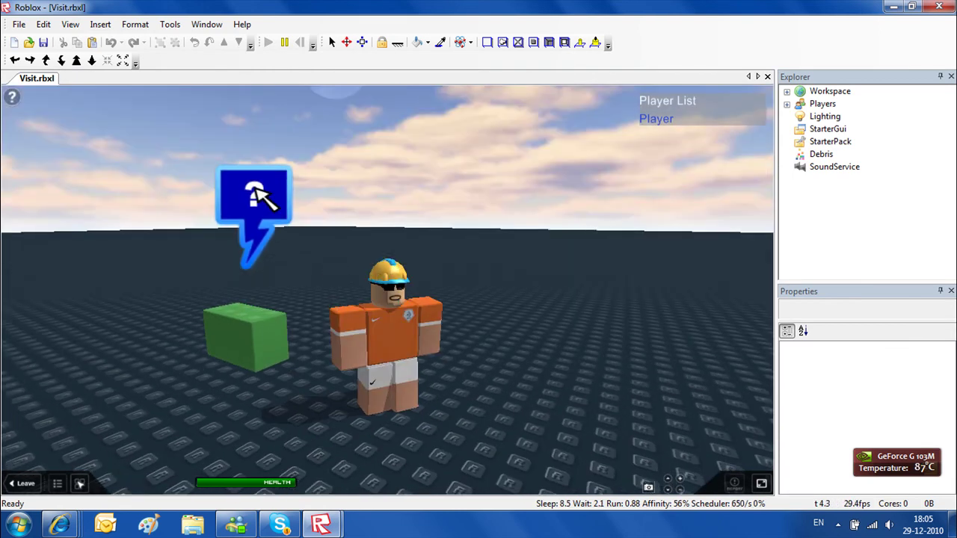
left_click(254, 202)
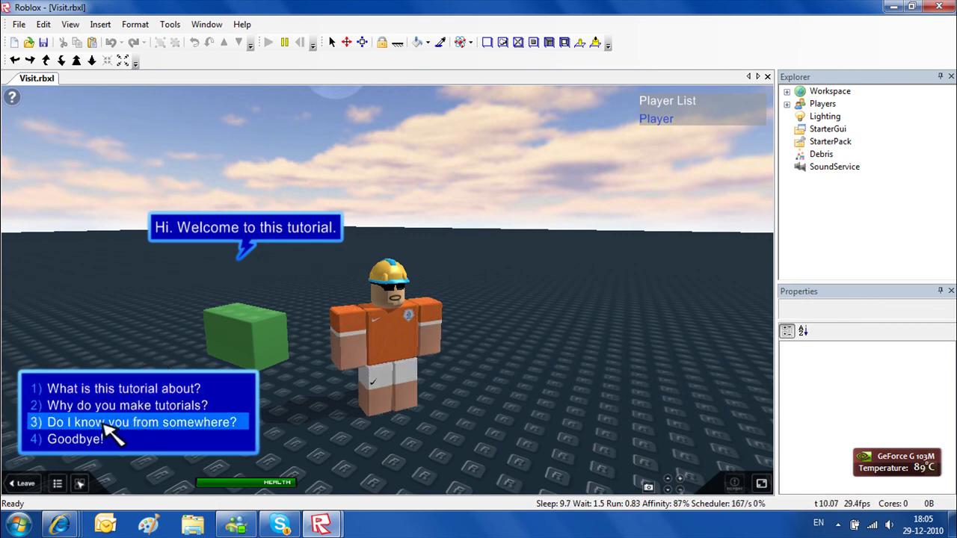
left_click(105, 425)
left_click(100, 403)
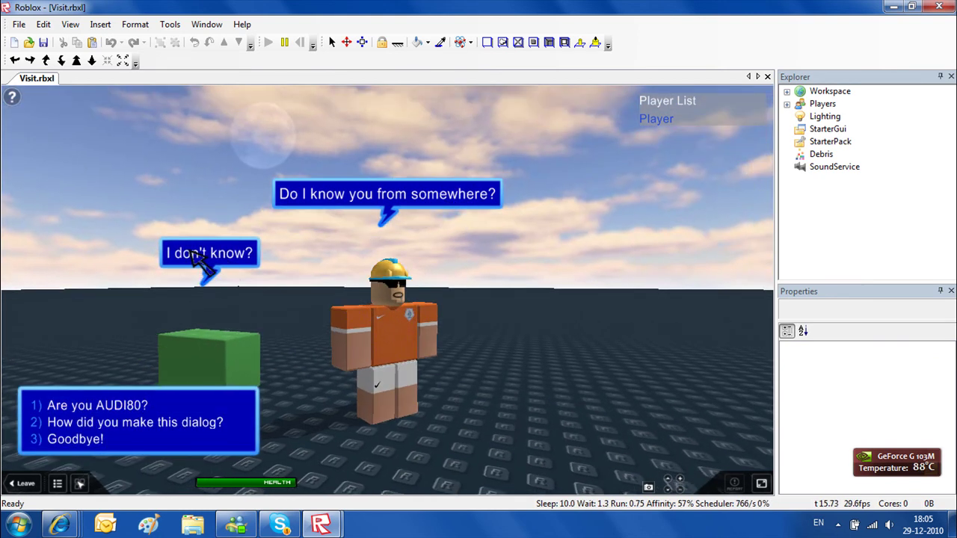
left_click(134, 407)
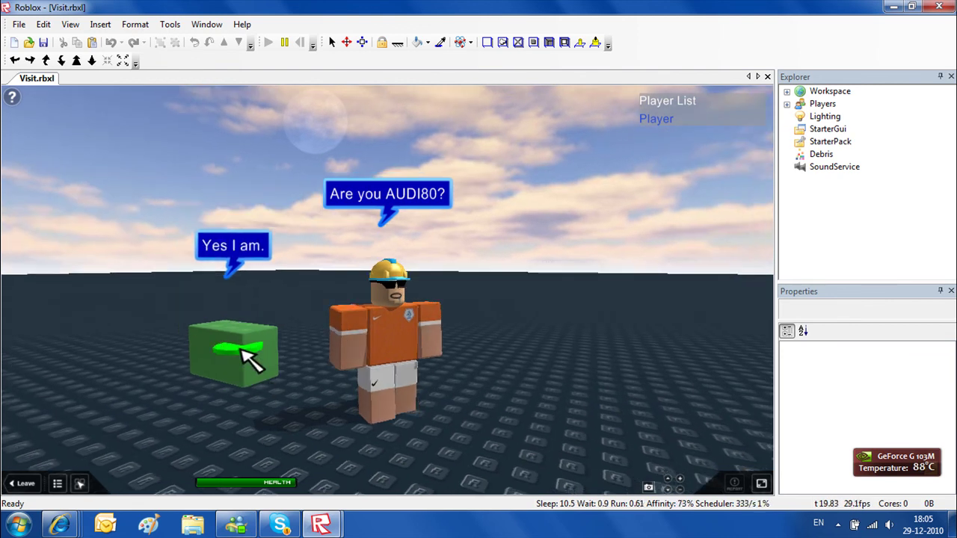
- Reopen the green brick's conversation through its ? bubble
right_click_drag(340, 242, 438, 273)
scroll(438, 277, "down", 3)
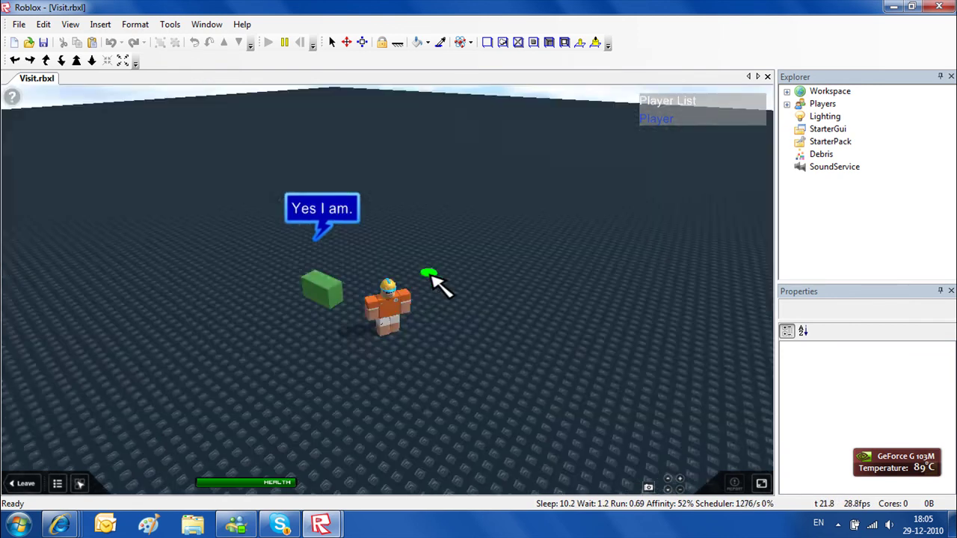
scroll(436, 282, "up", 2)
scroll(432, 278, "down", 3)
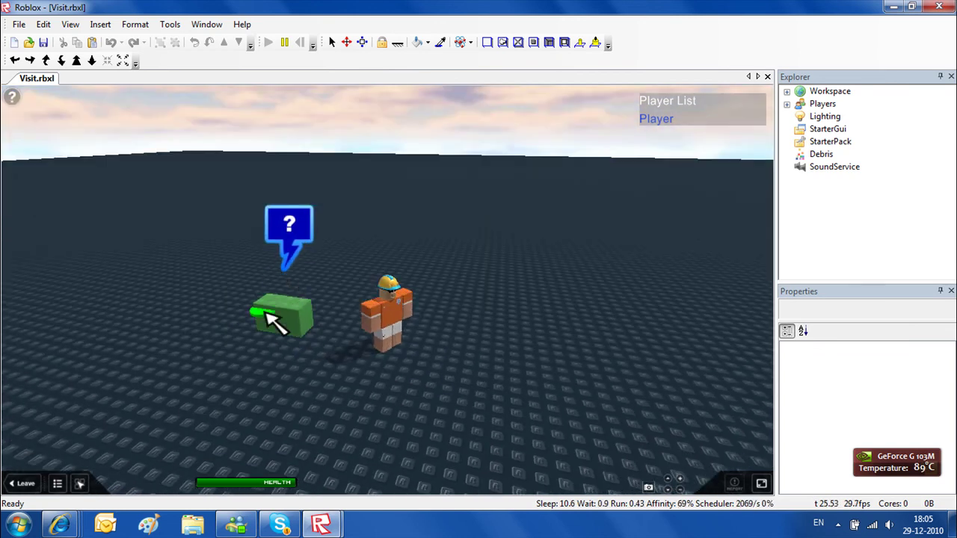
left_click(280, 226)
- Walk the character across the baseplate away from the brick until the chat times out
right_click_drag(322, 282, 393, 364)
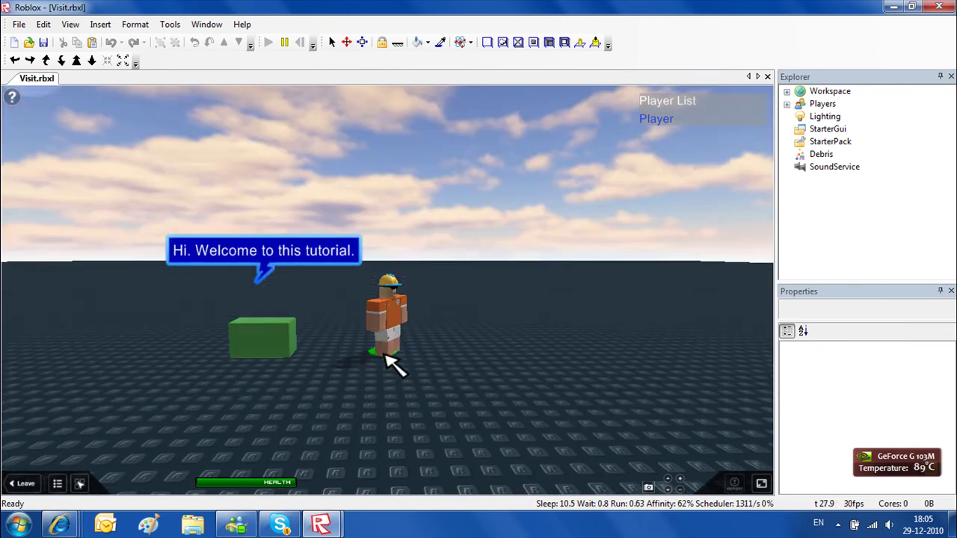
right_click_drag(358, 327, 324, 342)
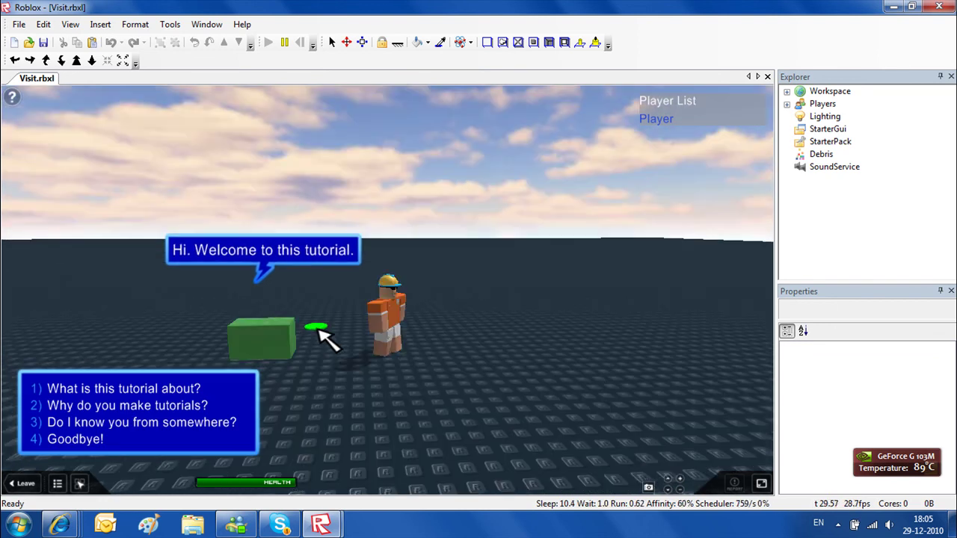
mouse_move(487, 384)
right_mouse_down()
mouse_move(420, 378)
mouse_move(396, 351)
mouse_move(332, 316)
mouse_move(331, 271)
mouse_move(442, 265)
right_mouse_up()
left_click(482, 374)
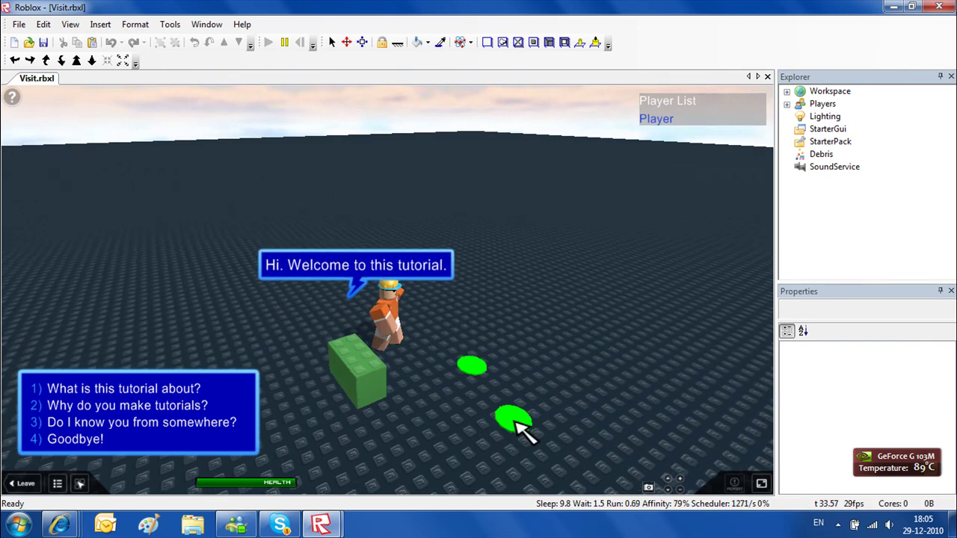
left_click(328, 238)
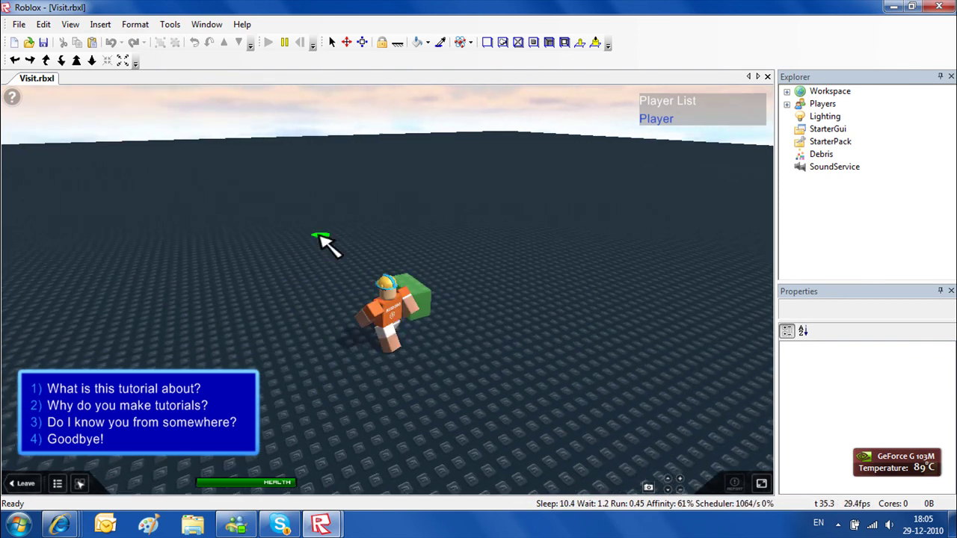
left_click(503, 278)
left_click(516, 359)
left_click(522, 486)
left_click(498, 341)
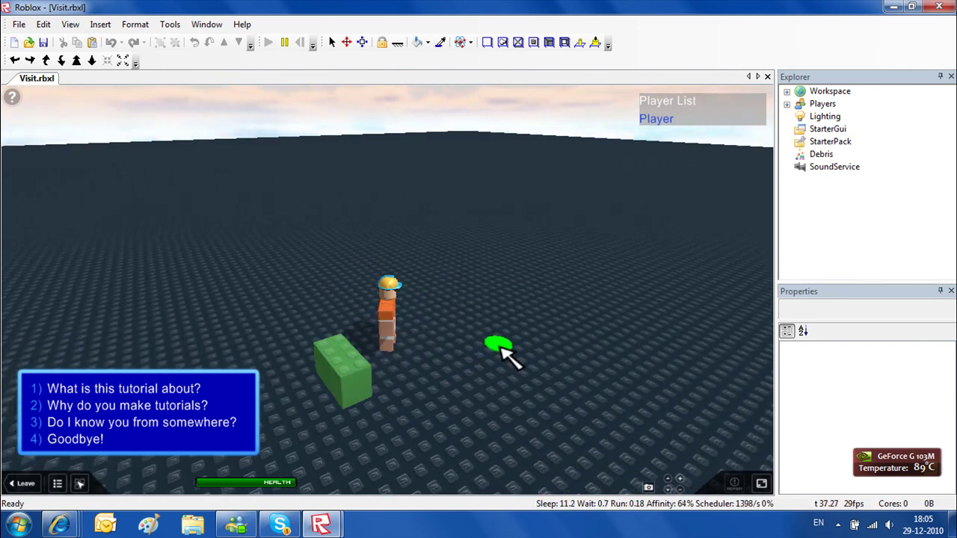
left_click(535, 327)
left_click(524, 333)
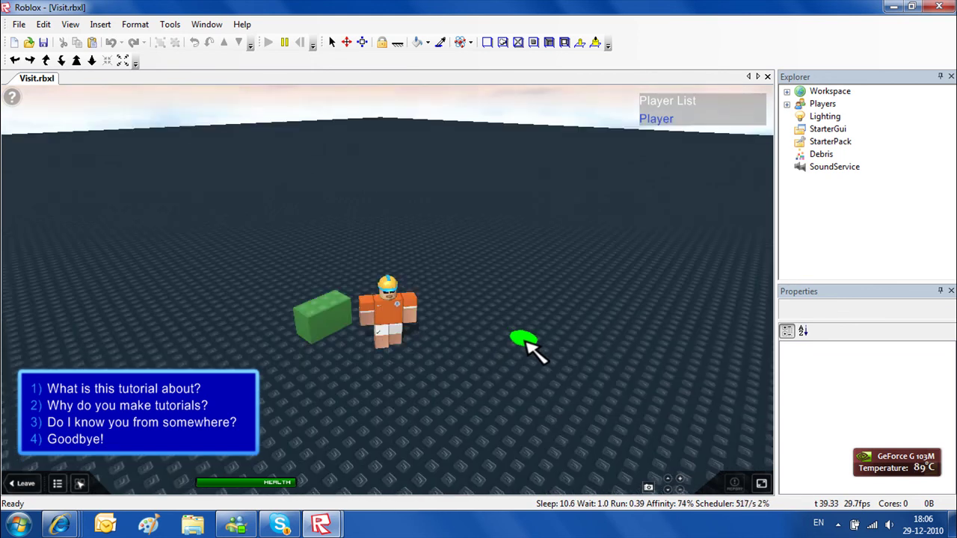
left_click(409, 357)
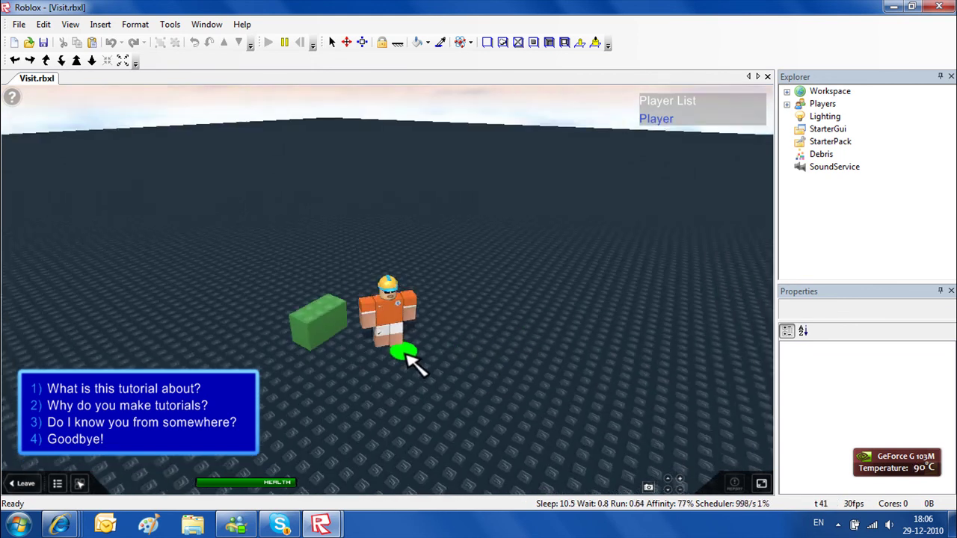
left_click(411, 393)
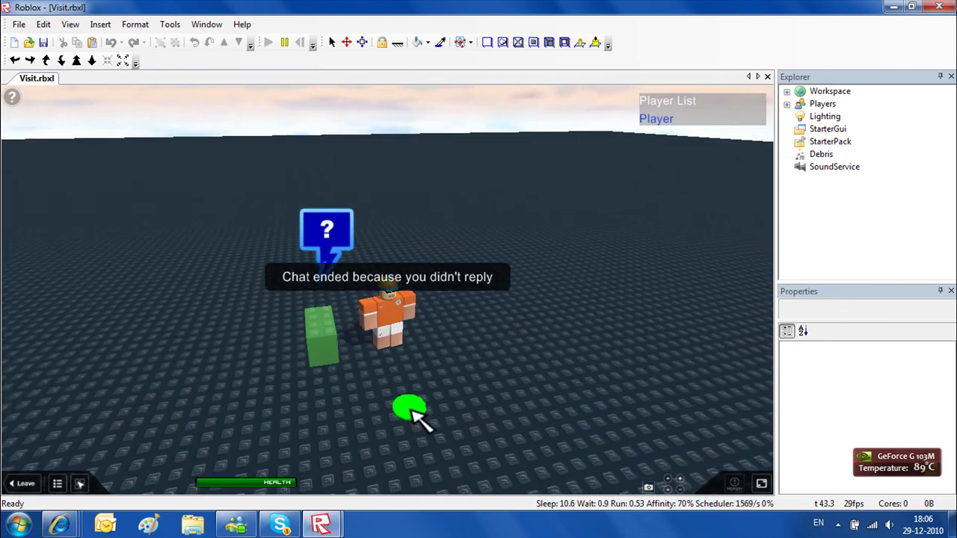